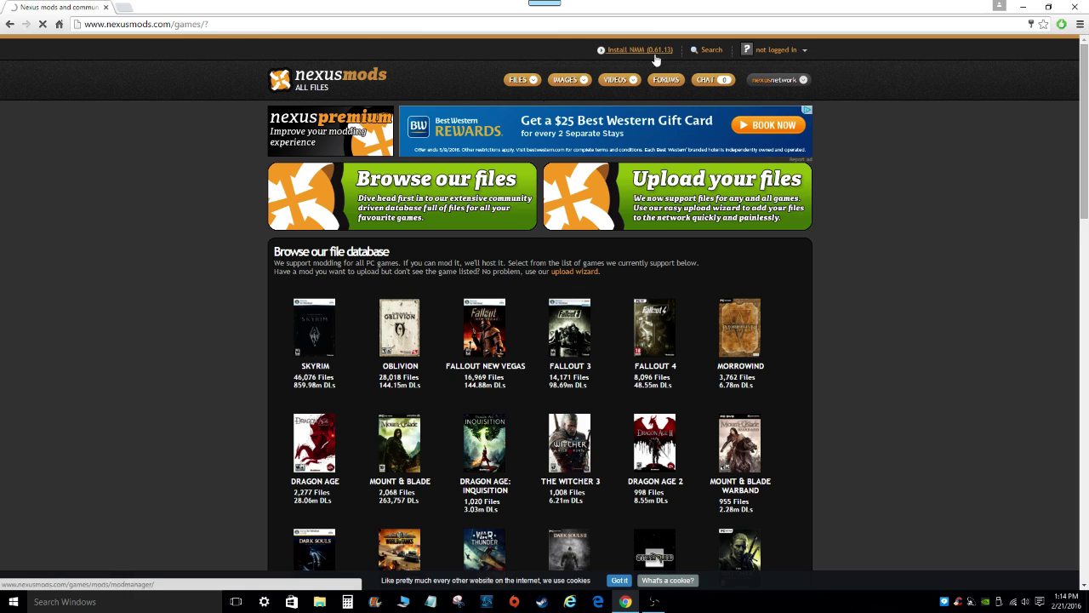
Scroll down the Nexus Mods all-files home page and back up
scroll(897, 203, "down", 3)
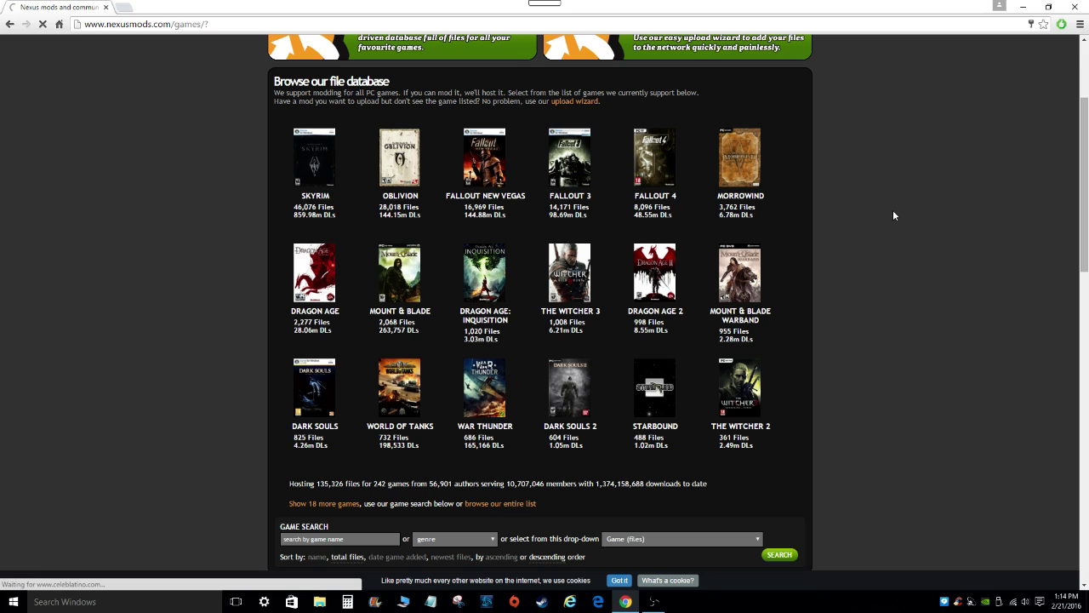
scroll(866, 224, "down", 4)
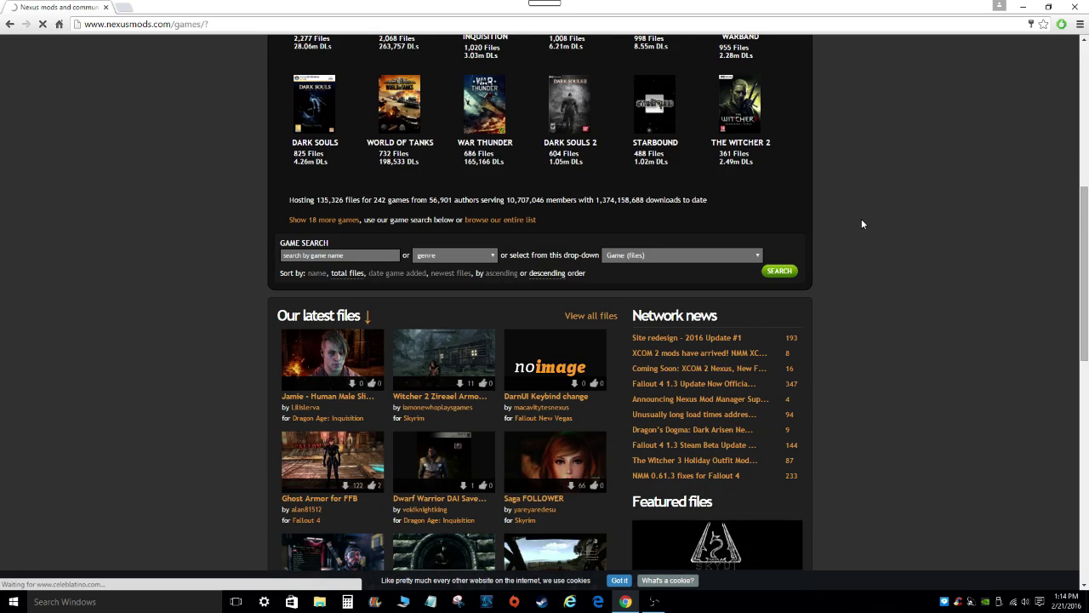
scroll(858, 219, "down", 1)
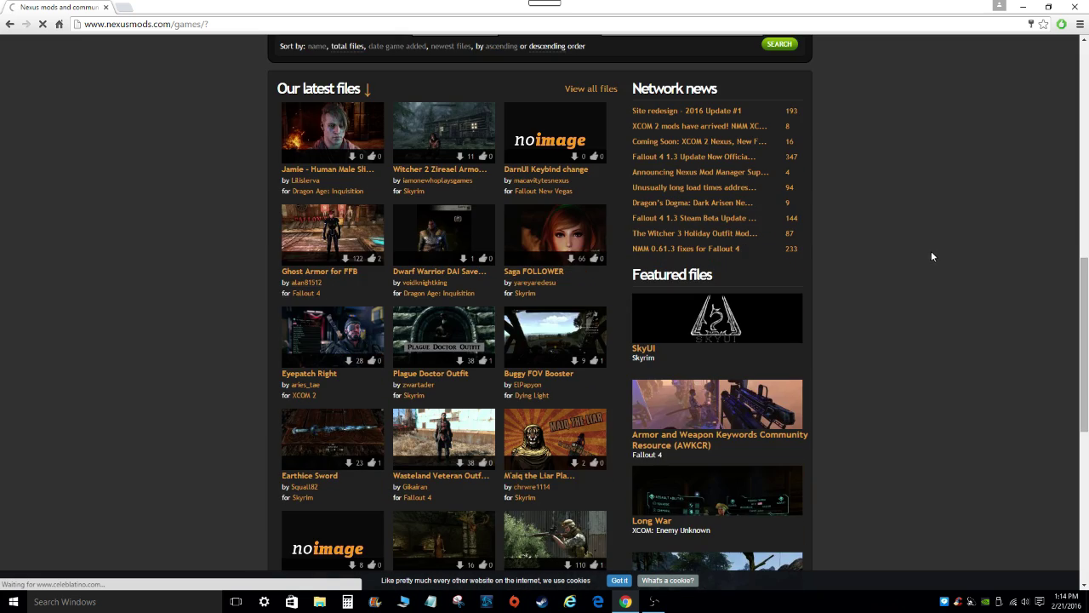
scroll(931, 250, "down", 2)
scroll(930, 252, "up", 12)
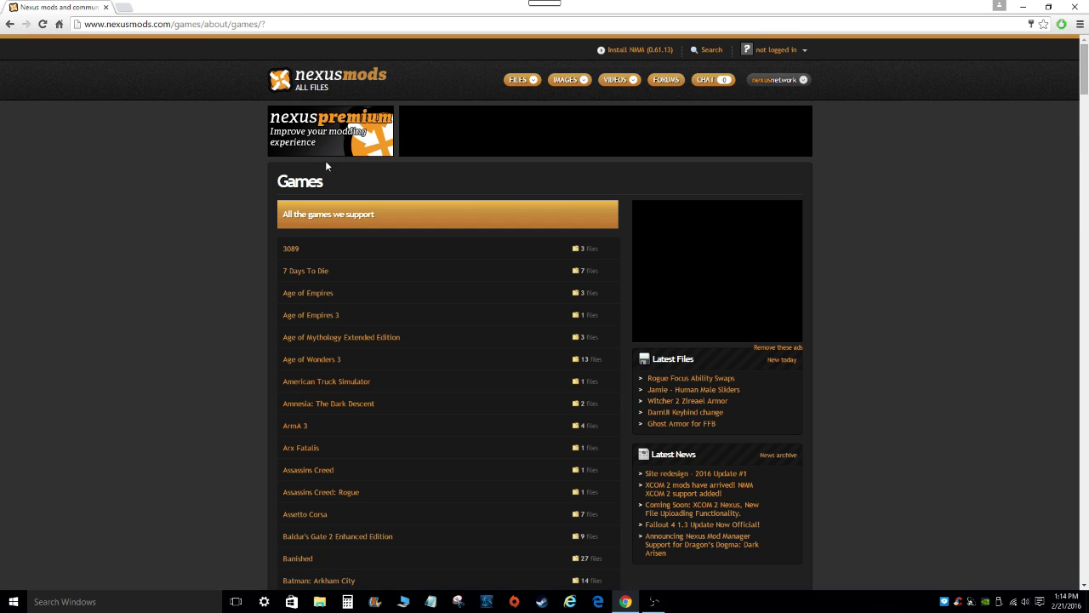
Open the supported Games list and scroll down through it
scroll(325, 162, "down", 5)
left_click(293, 161)
scroll(243, 169, "down", 4)
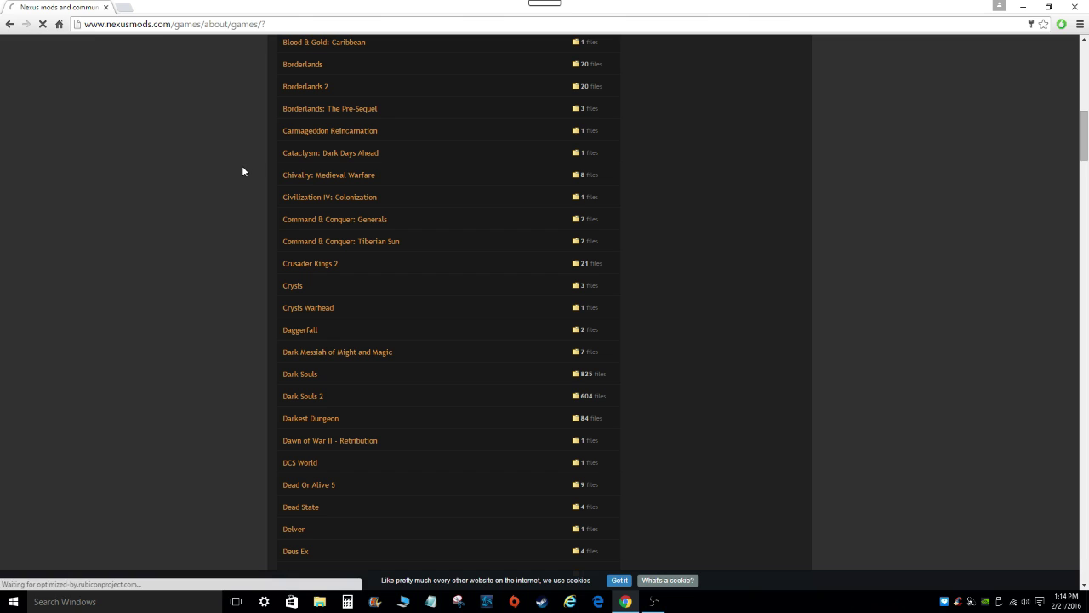
scroll(450, 179, "down", 4)
scroll(555, 185, "down", 2)
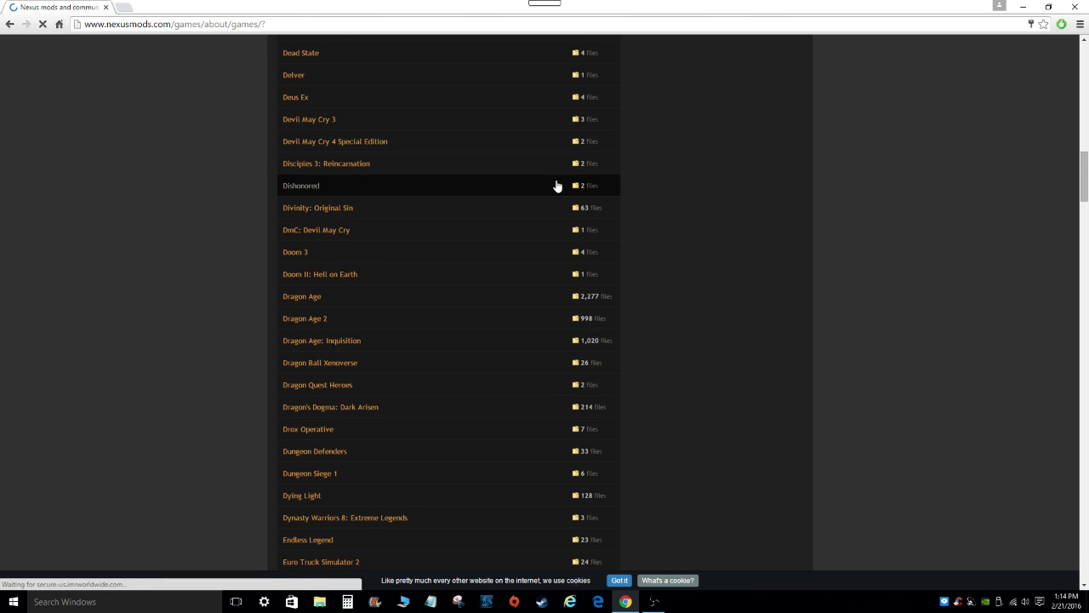
scroll(656, 197, "down", 1)
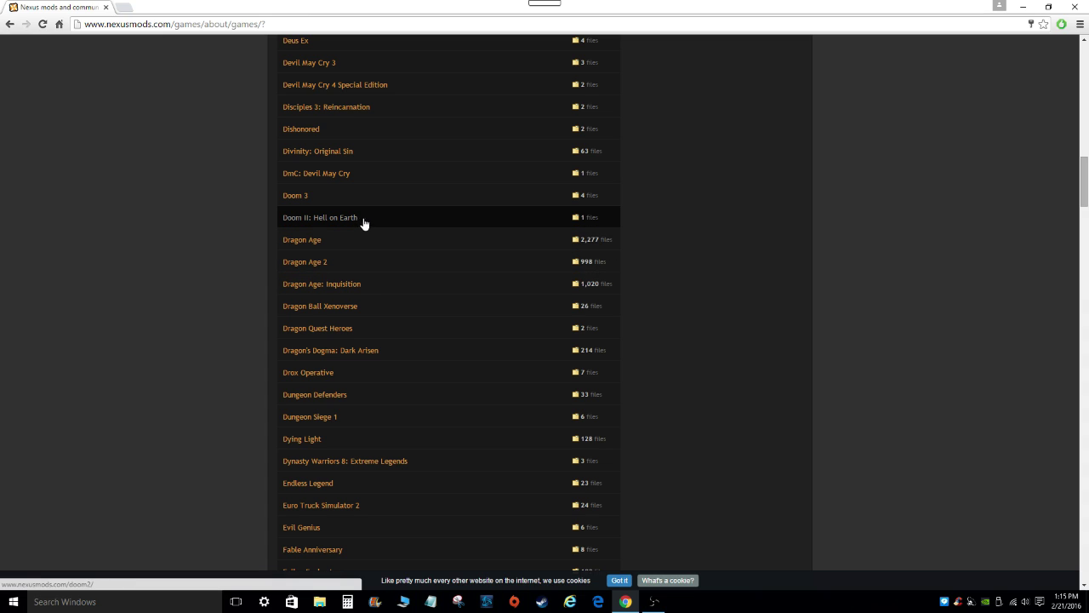
Find Dragon's Dogma: Dark Arisen in the games list and open its mod site
scroll(423, 224, "up", 2)
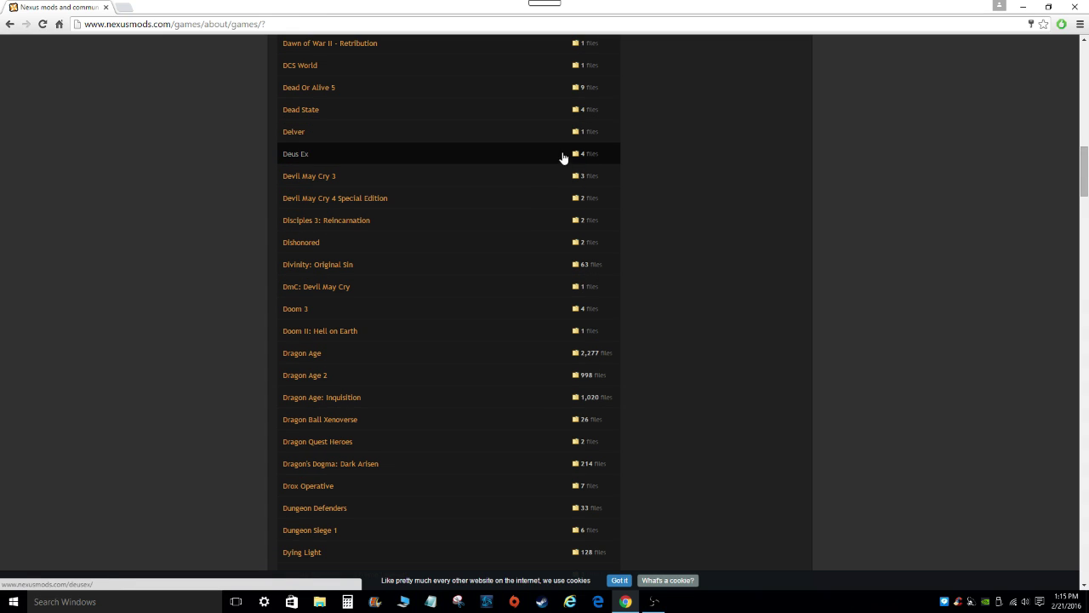
scroll(564, 247, "down", 1)
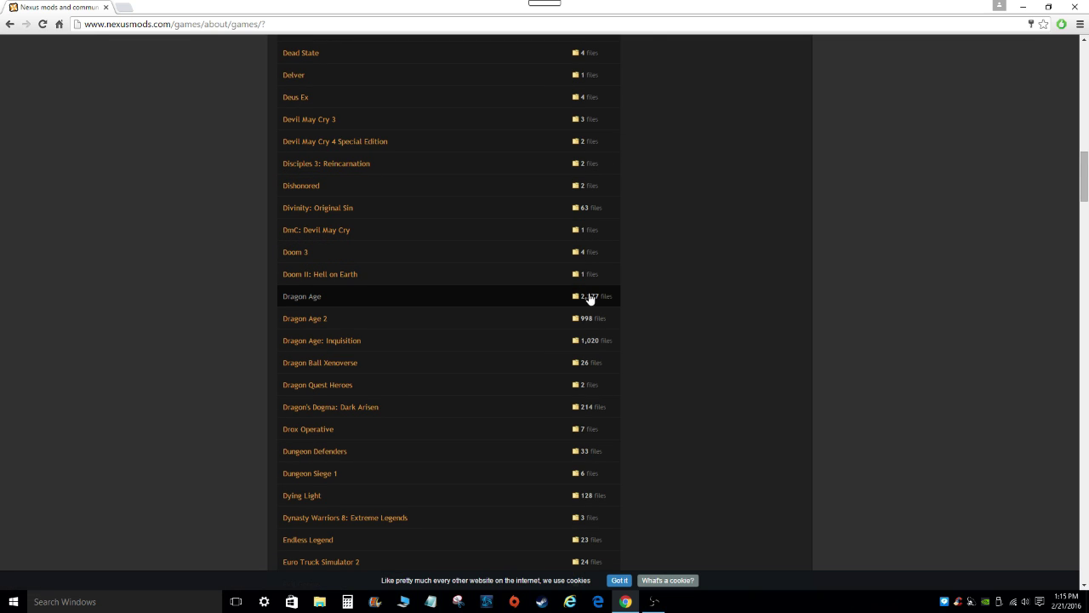
scroll(594, 320, "down", 4)
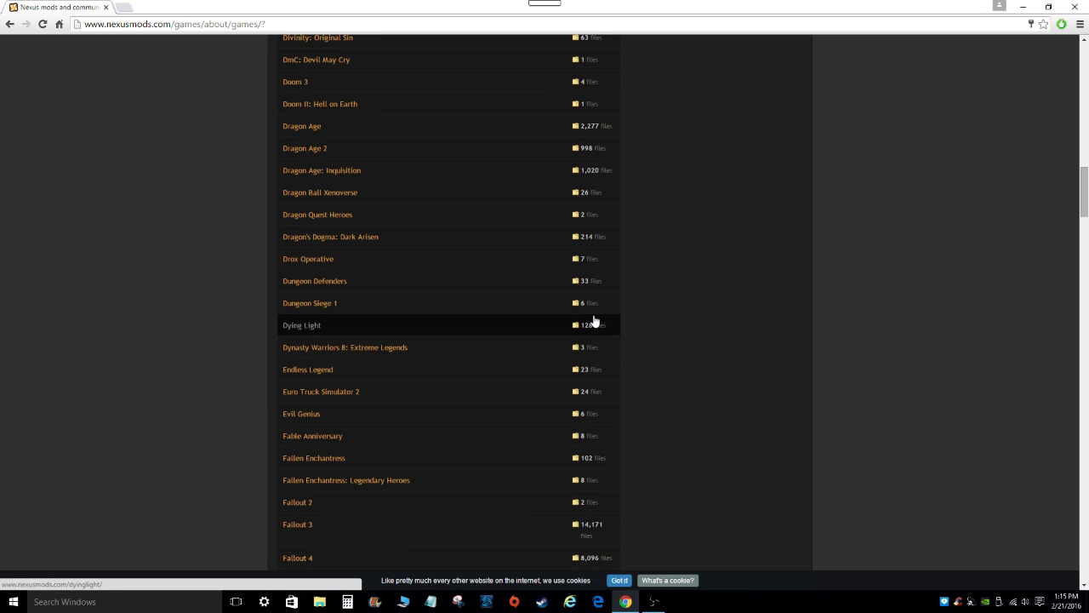
scroll(593, 319, "down", 2)
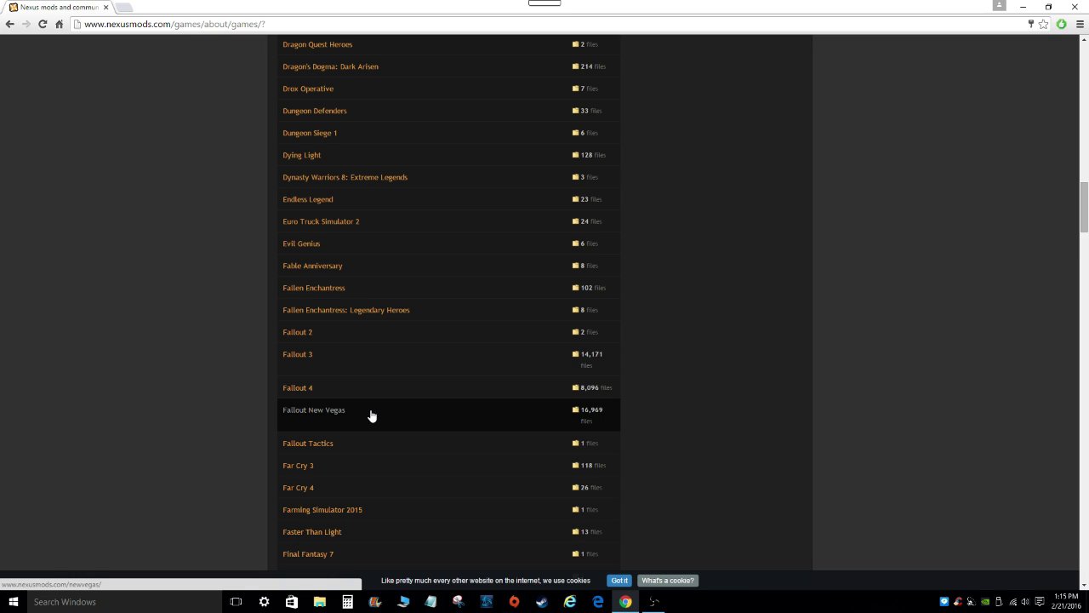
scroll(370, 415, "down", 3)
scroll(472, 427, "down", 8)
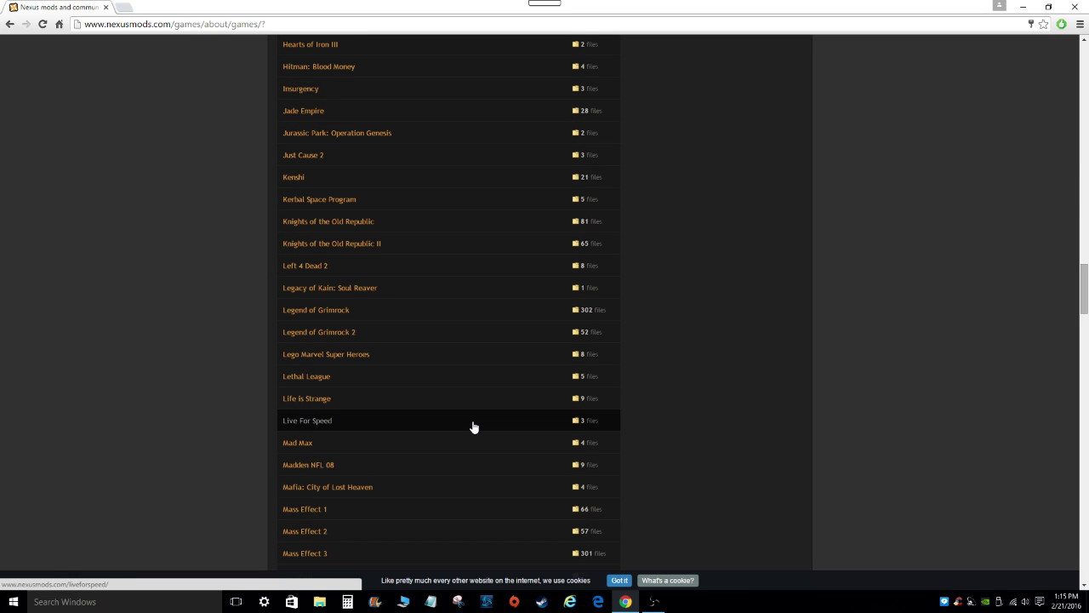
scroll(473, 427, "up", 2)
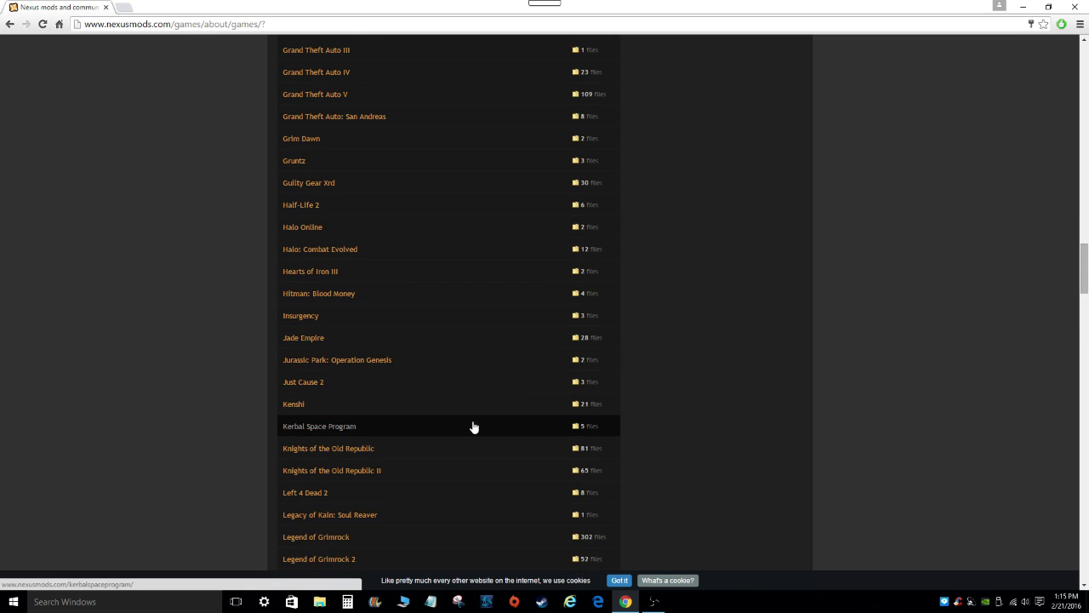
scroll(474, 427, "up", 5)
scroll(474, 427, "up", 5)
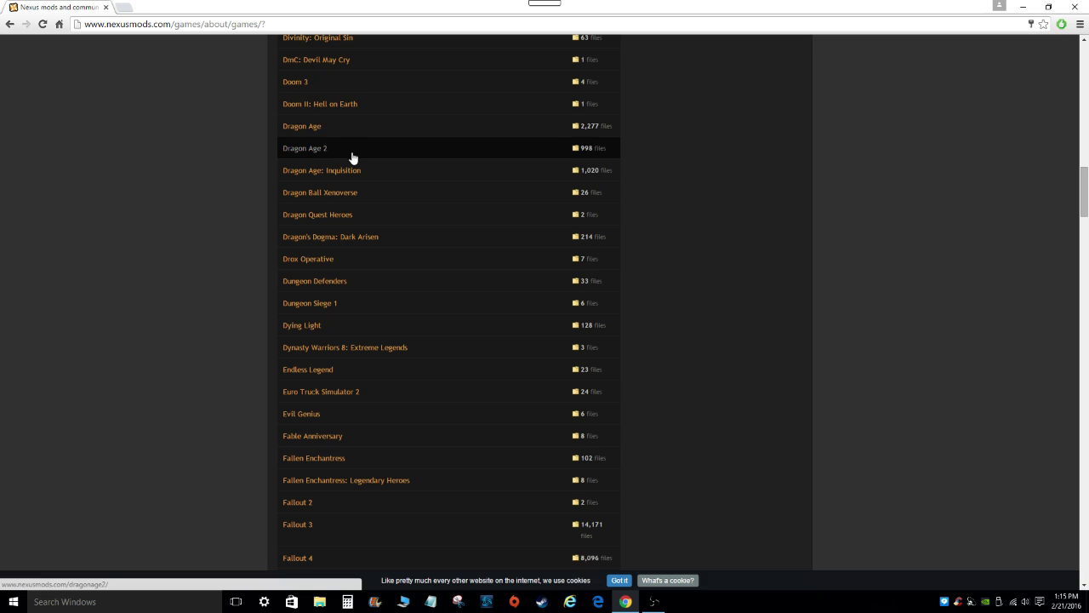
left_click(349, 238)
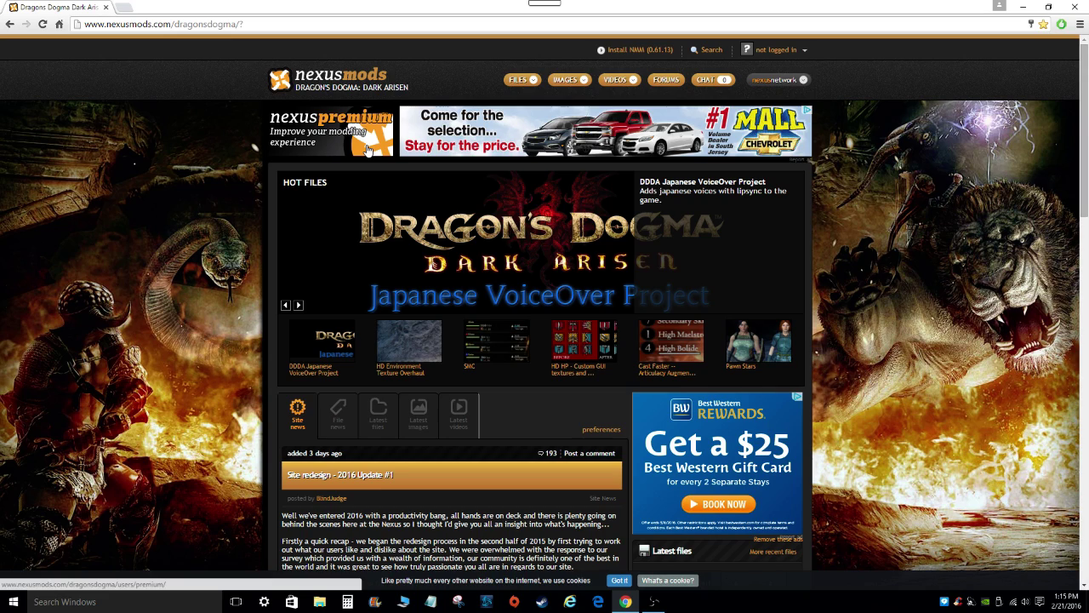
Show the FILES menu options, then bring up the 'not logged in' login panel
left_click(519, 80)
left_click(782, 51)
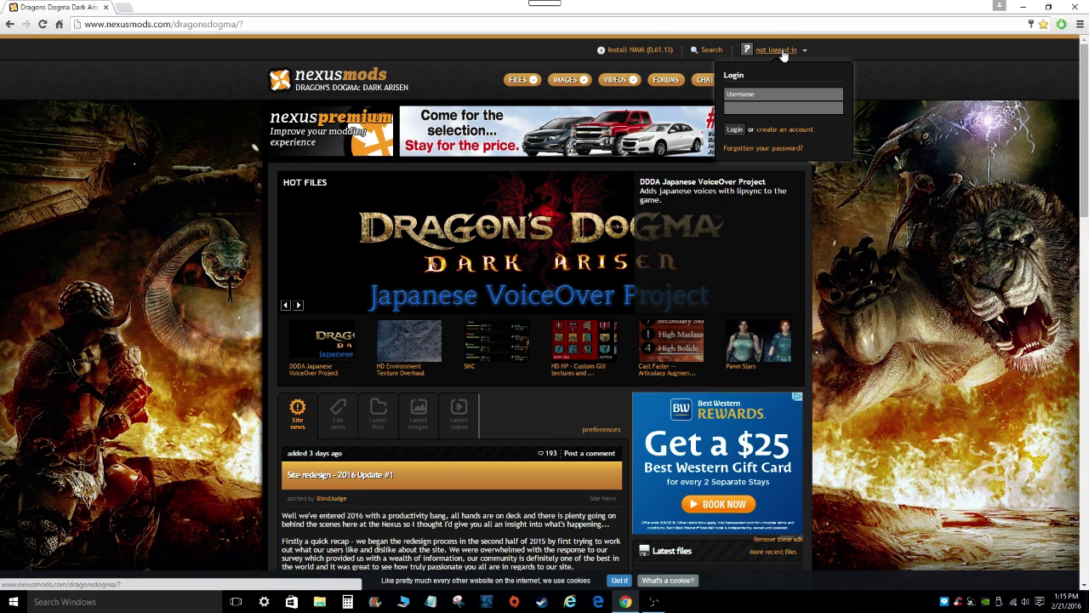
View the account registration page, then go home via the nexusmods logo
left_click(779, 133)
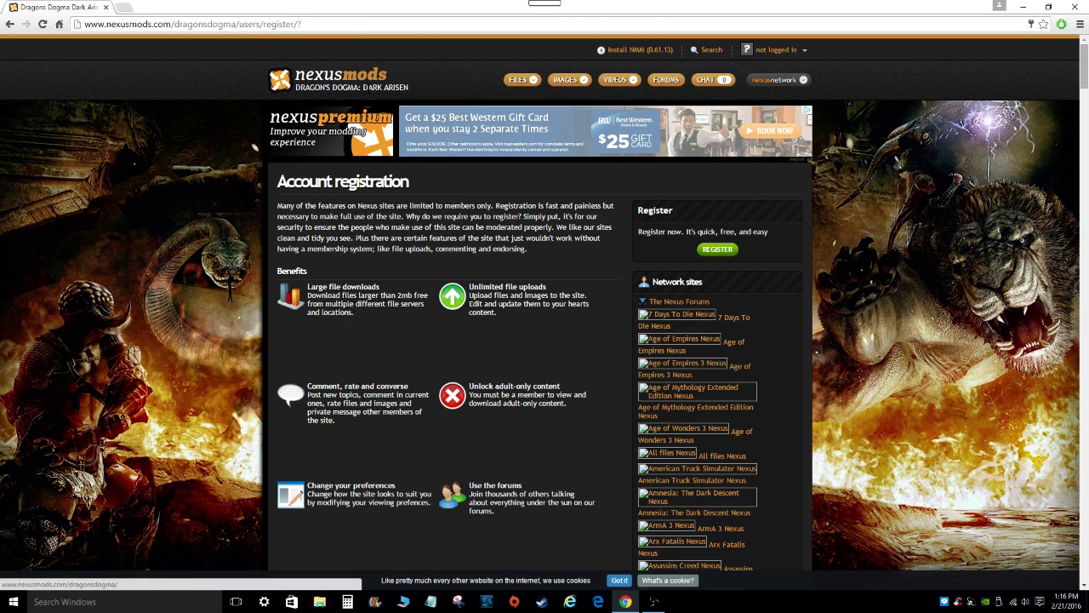
left_click(372, 82)
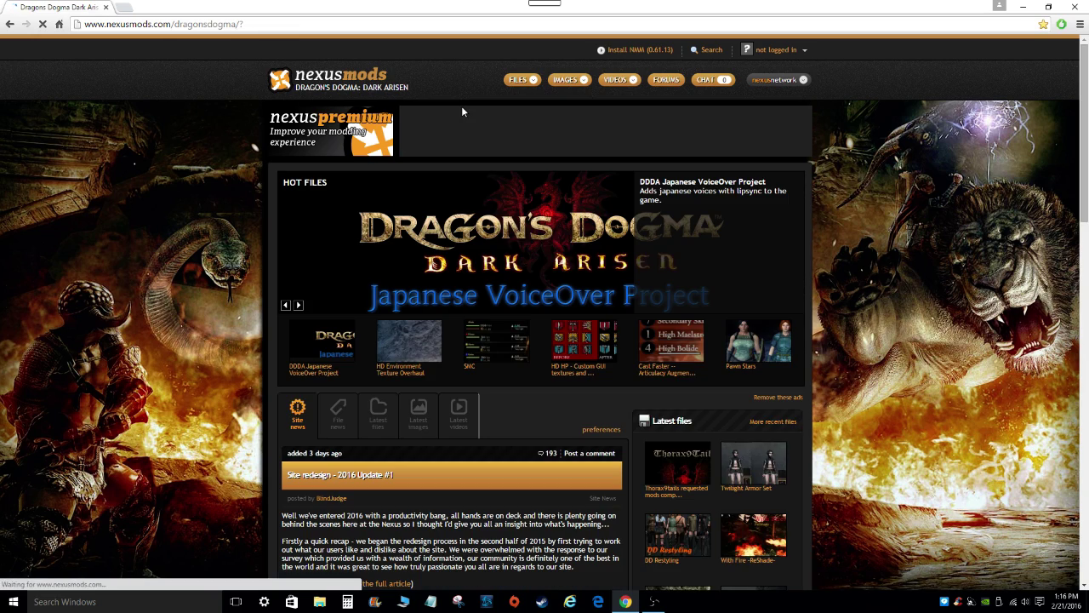
Log in to the Nexus account, then preview the Alternate Hellfire armor hot file
mouse_move(800, 49)
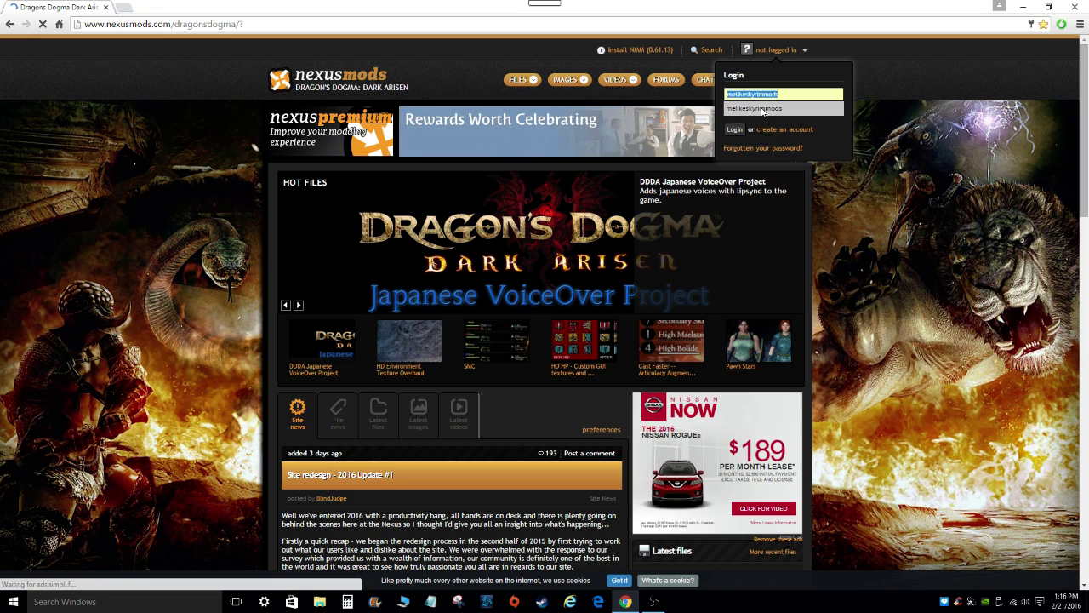
left_click(735, 130)
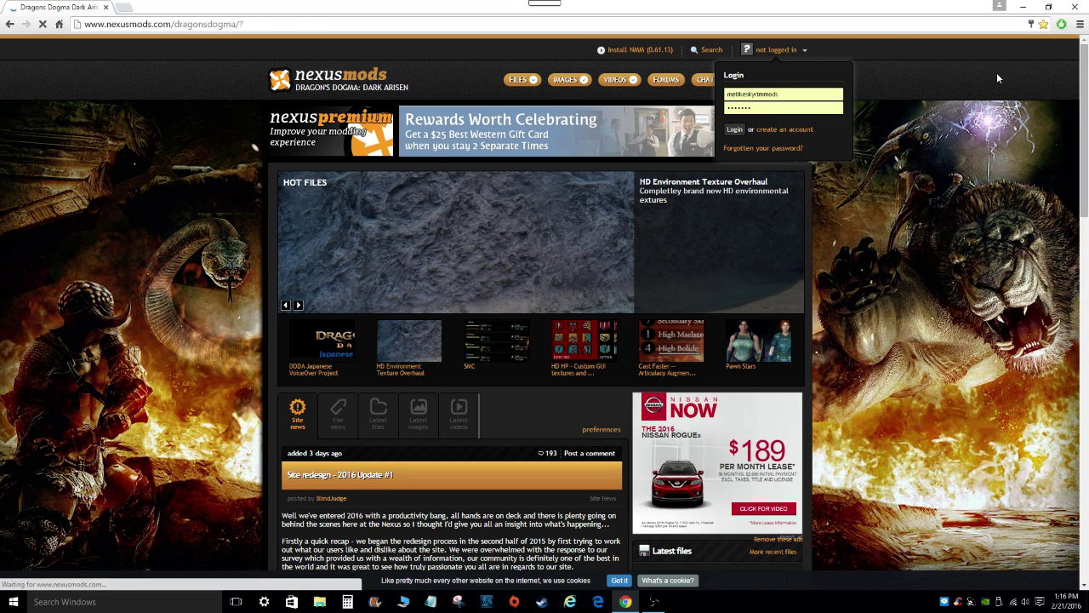
scroll(593, 121, "down", 1)
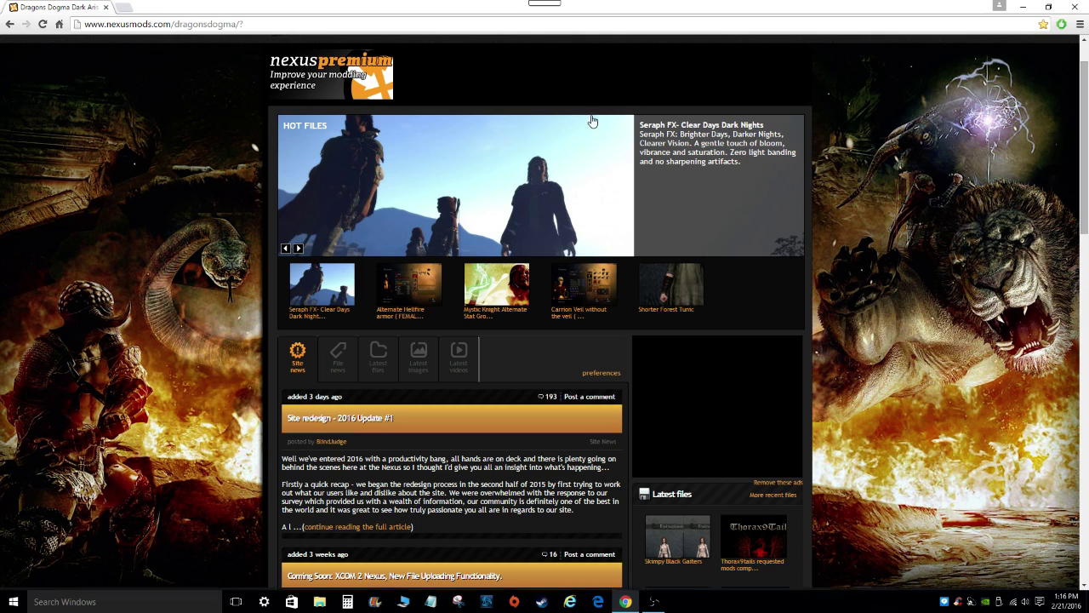
left_click(394, 271)
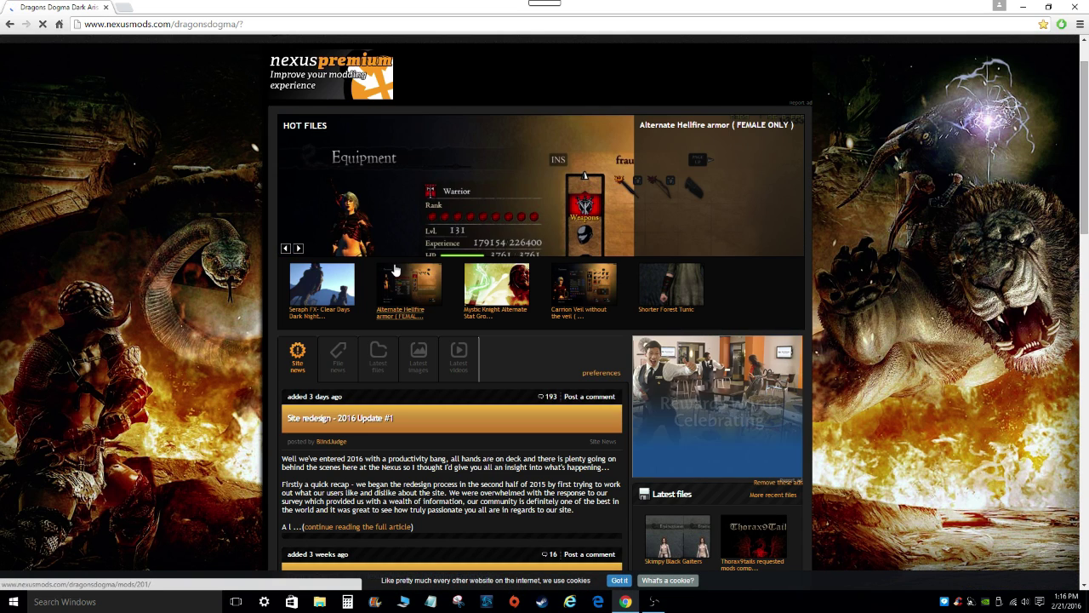
scroll(427, 275, "down", 10)
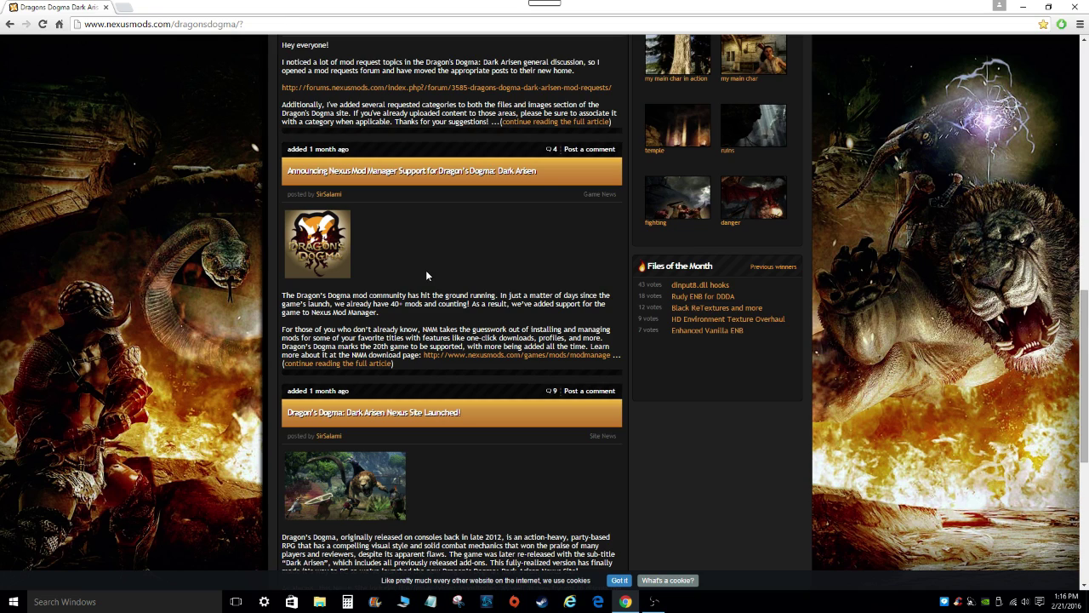
scroll(426, 275, "down", 1)
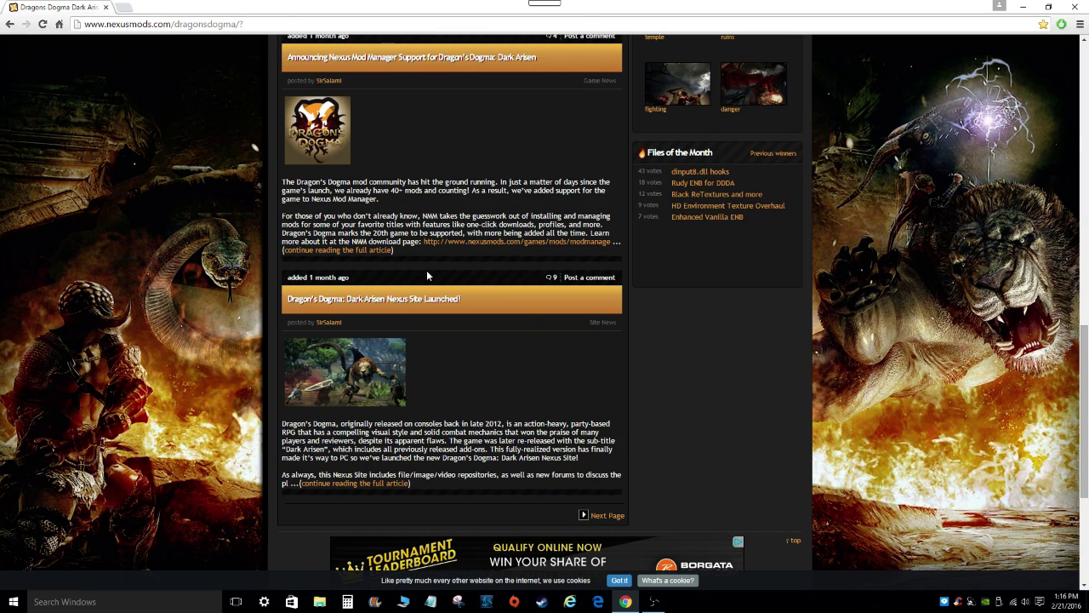
scroll(427, 275, "up", 12)
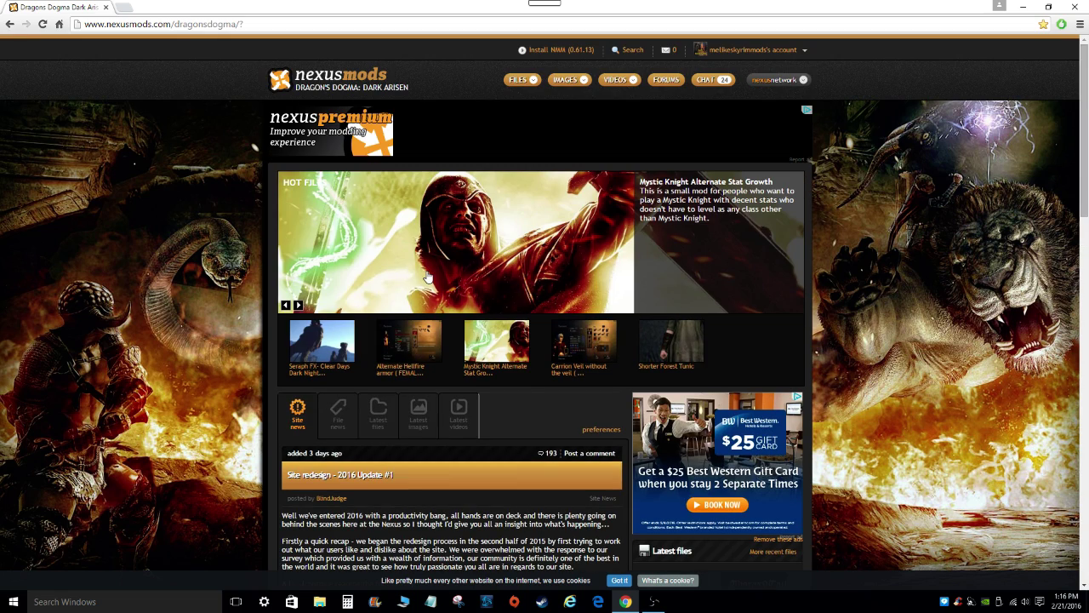
left_click(580, 51)
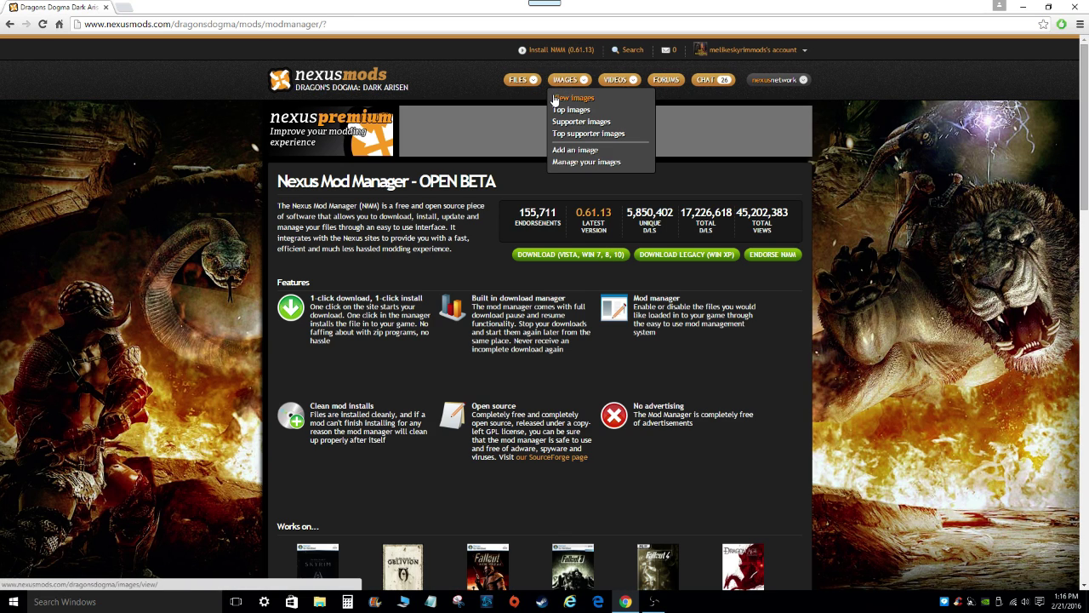
scroll(562, 93, "down", 1)
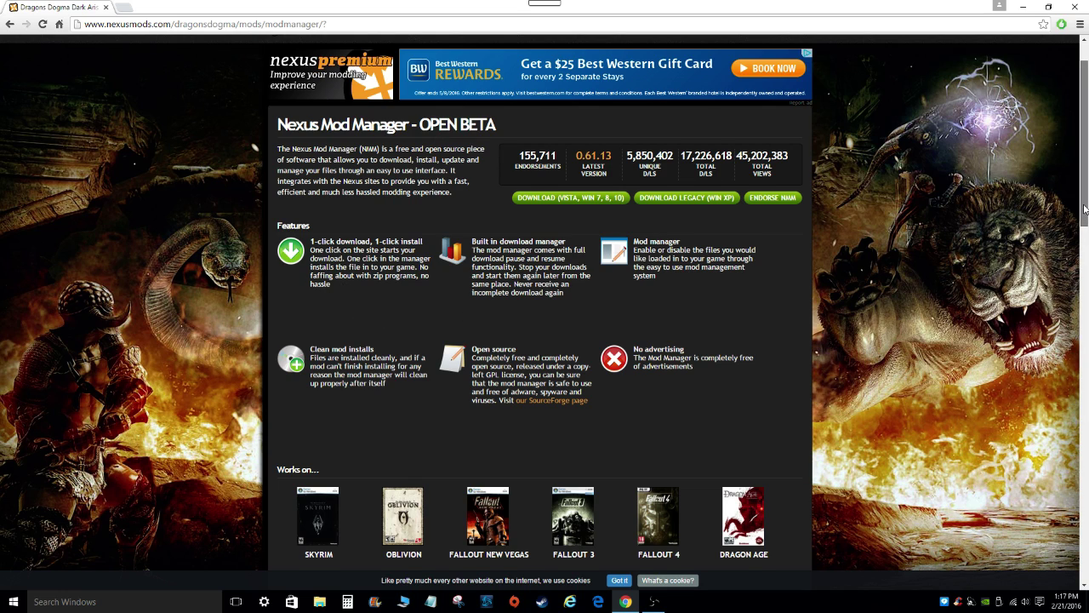
scroll(1083, 144, "up", 1)
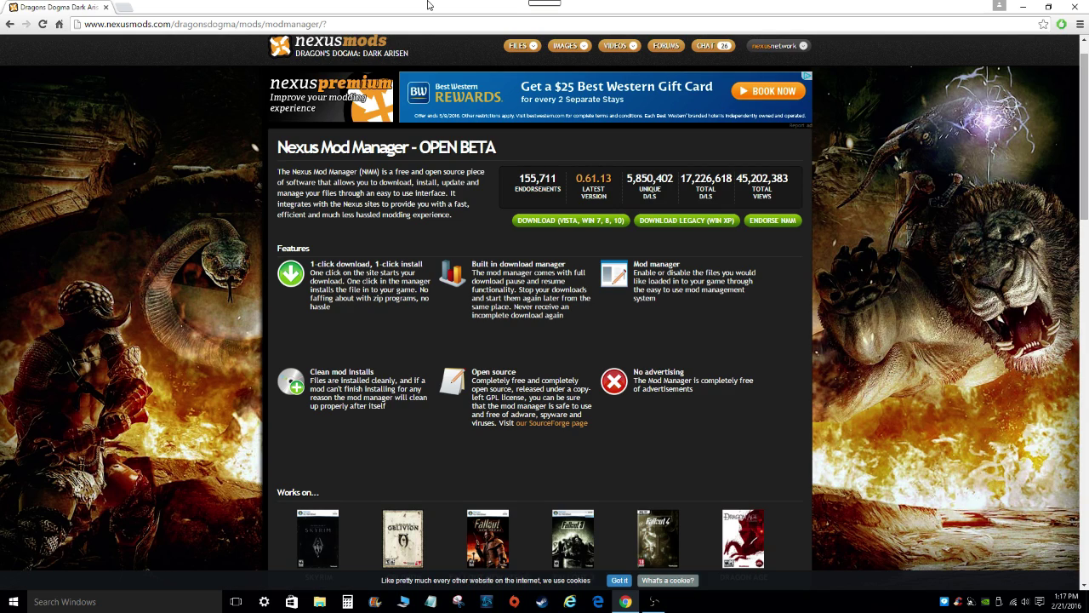
Snap the browser to the right half and launch Nexus Mod Manager from the desktop
left_click_drag(545, 4, 1087, 334)
left_click(291, 117)
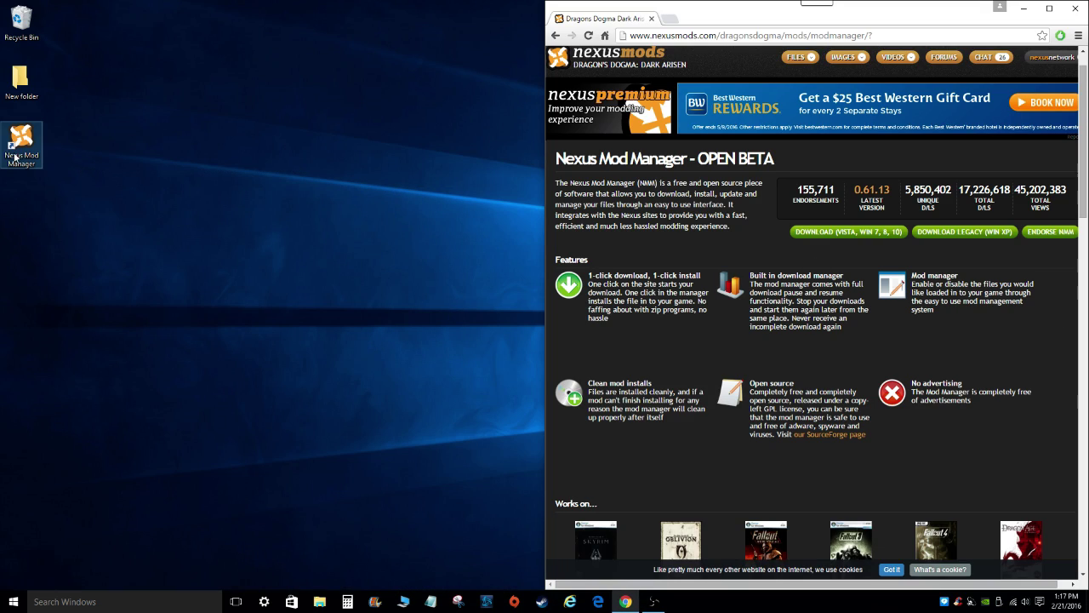
double_click(21, 137)
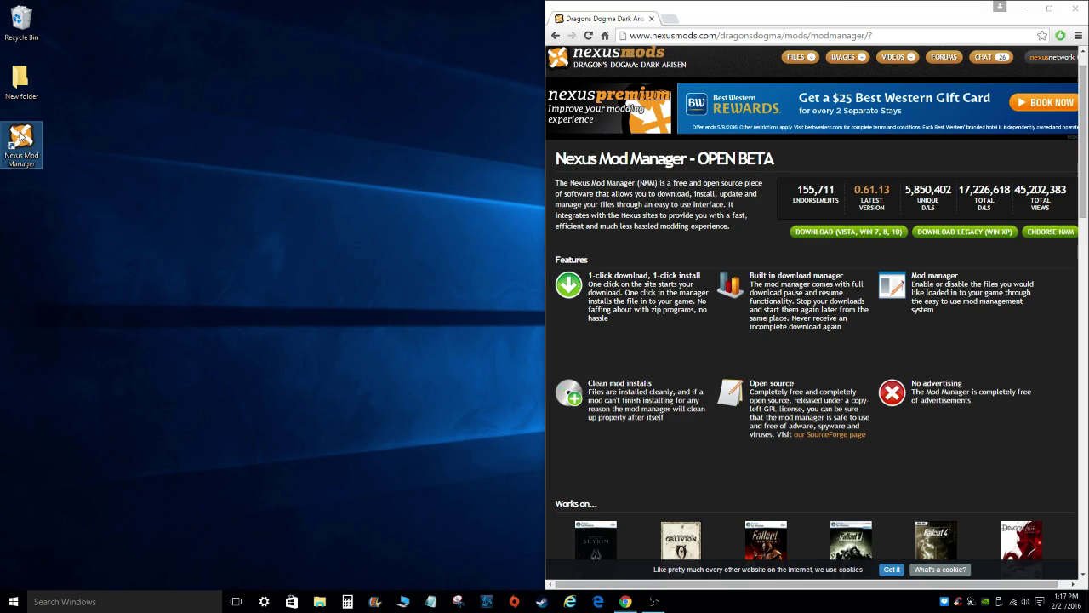
left_click_drag(533, 214, 299, 128)
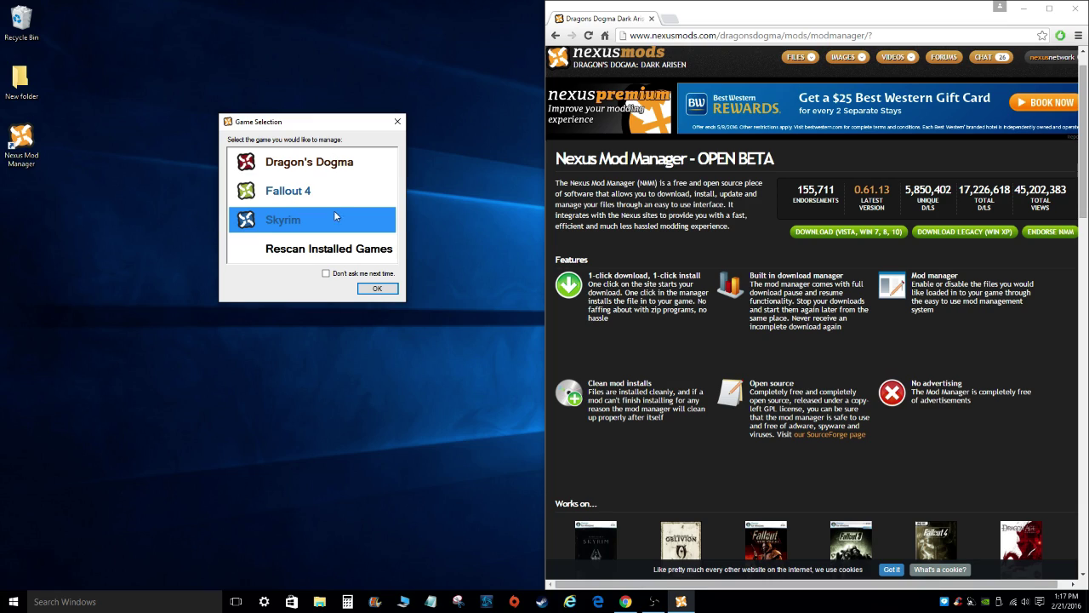
Rescan games, confirm Fallout 4, and mark Dark Souls, Dragon Age 2, Morrowind, Starbound, War Thunder, World of Tanks not found
left_click(294, 249)
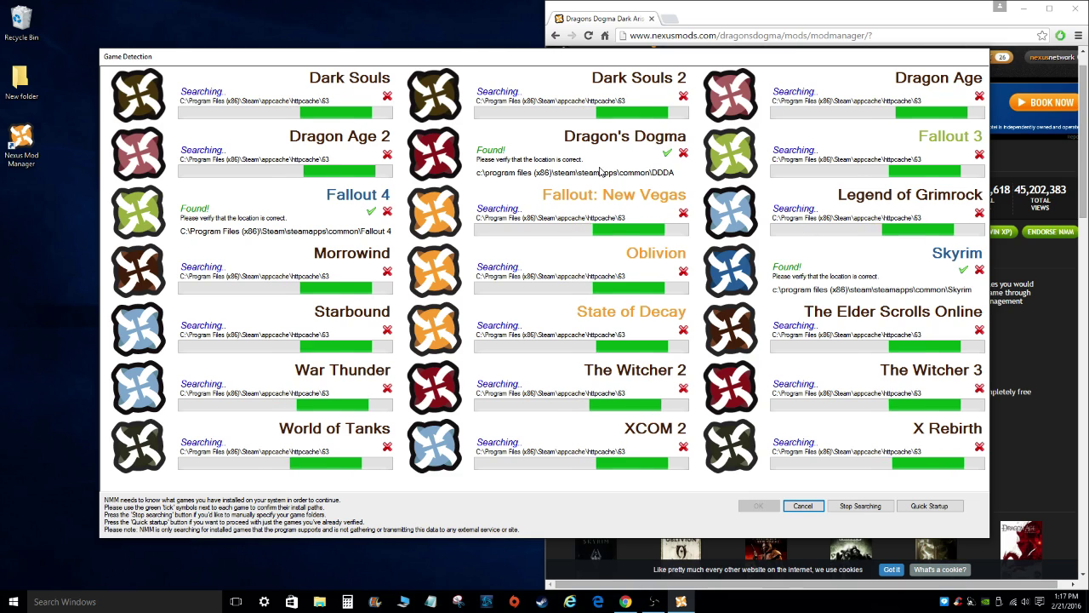
left_click(387, 95)
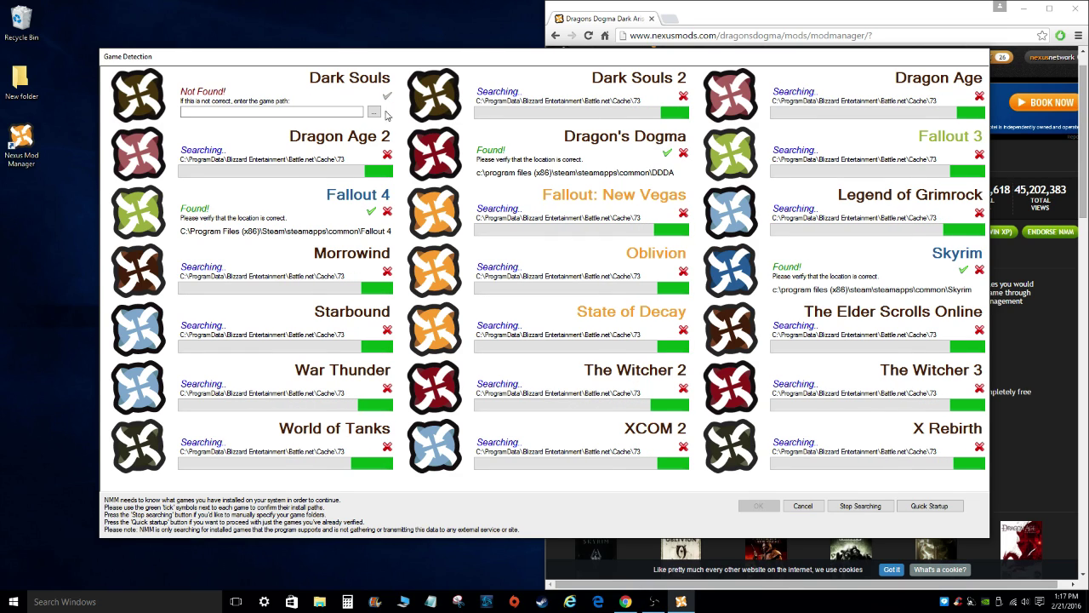
left_click(387, 154)
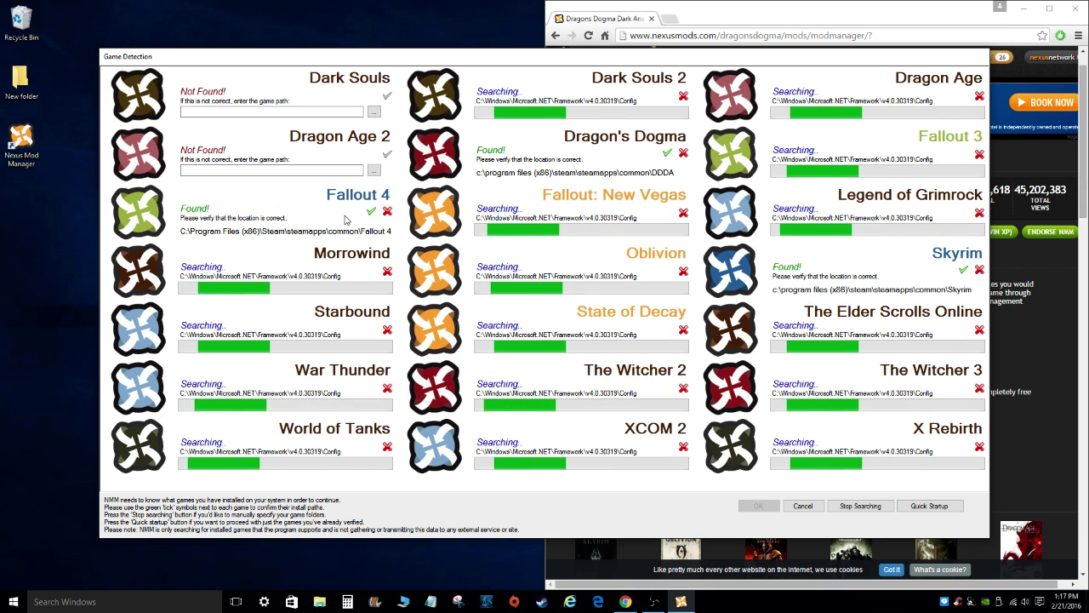
left_click(372, 211)
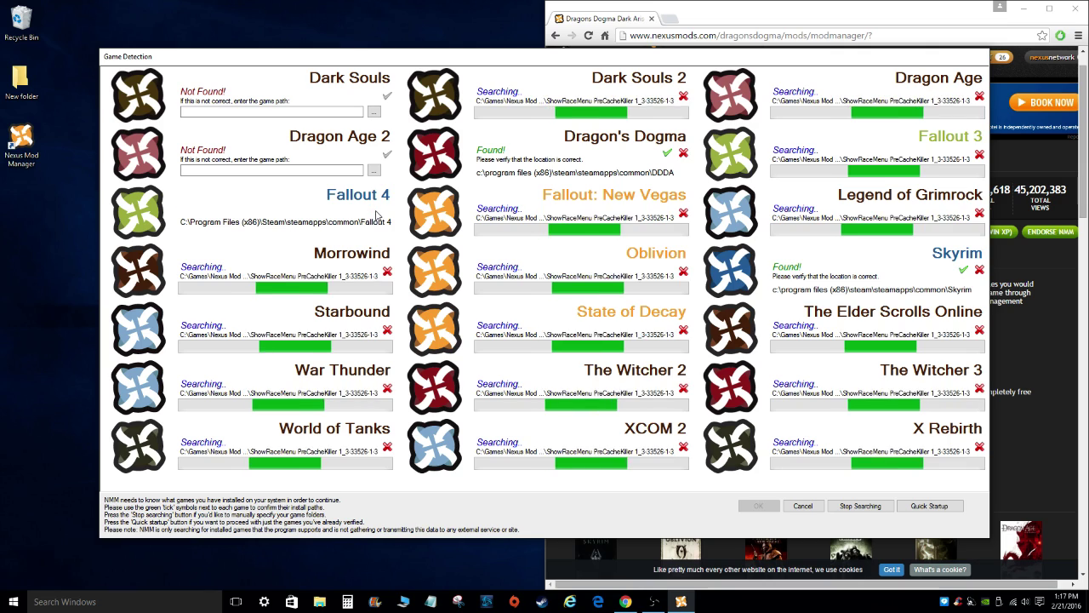
left_click(387, 270)
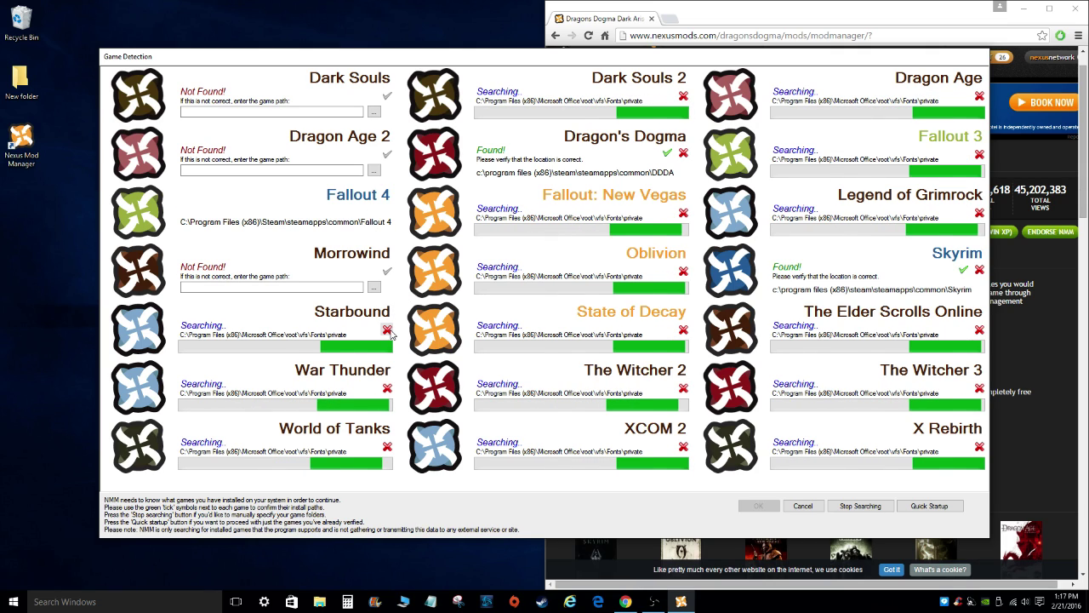
left_click(387, 329)
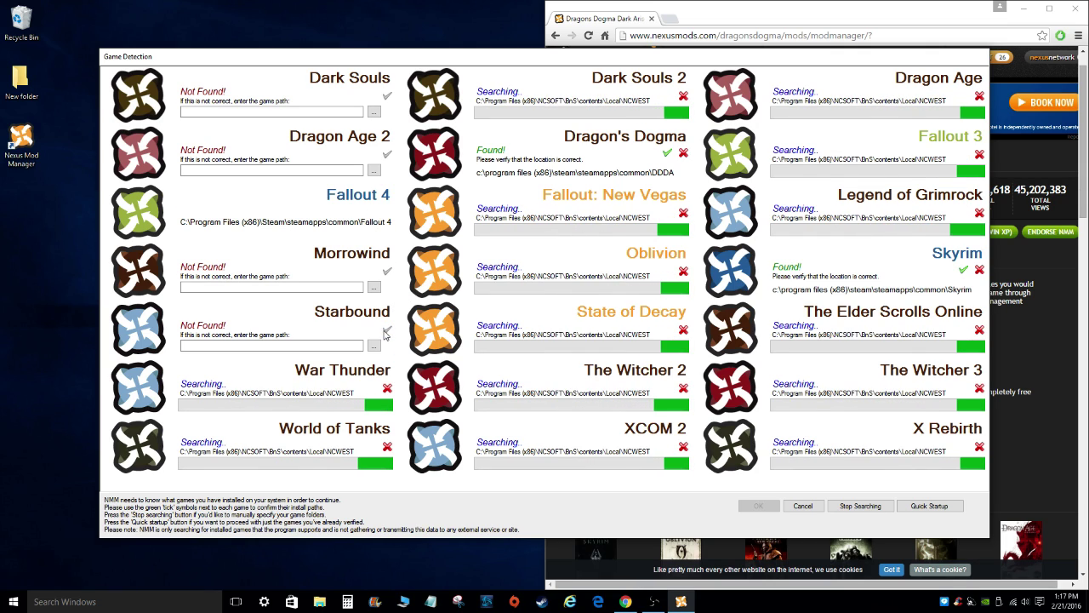
left_click(387, 388)
left_click(387, 446)
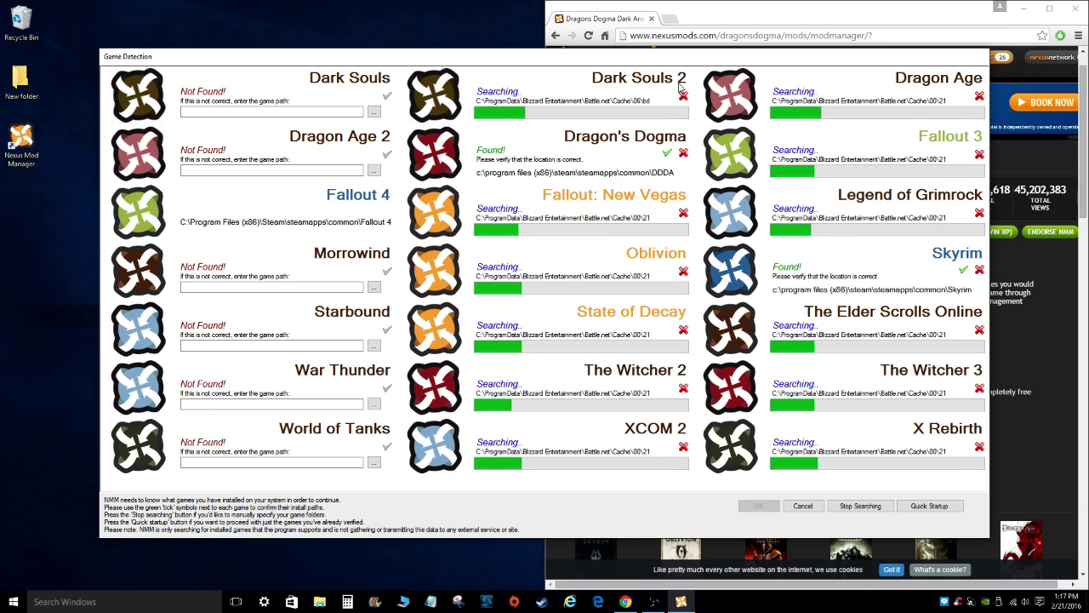
Confirm Dragon's Dogma; mark Dark Souls 2, New Vegas, Oblivion, State of Decay, Witcher 2, XCOM 2 not found
left_click(683, 95)
left_click(667, 152)
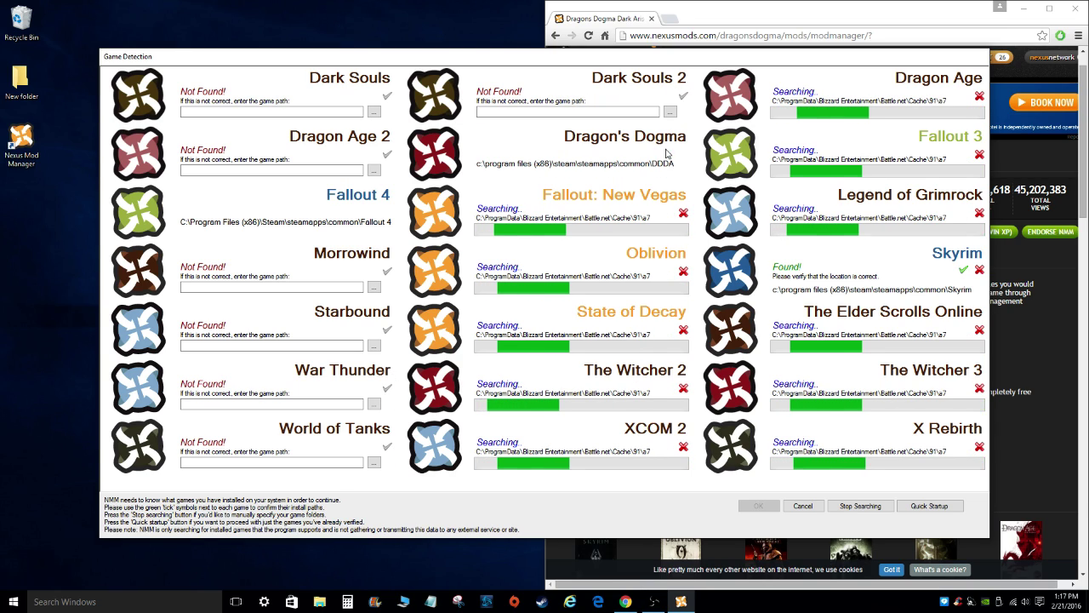
left_click(683, 212)
left_click(683, 271)
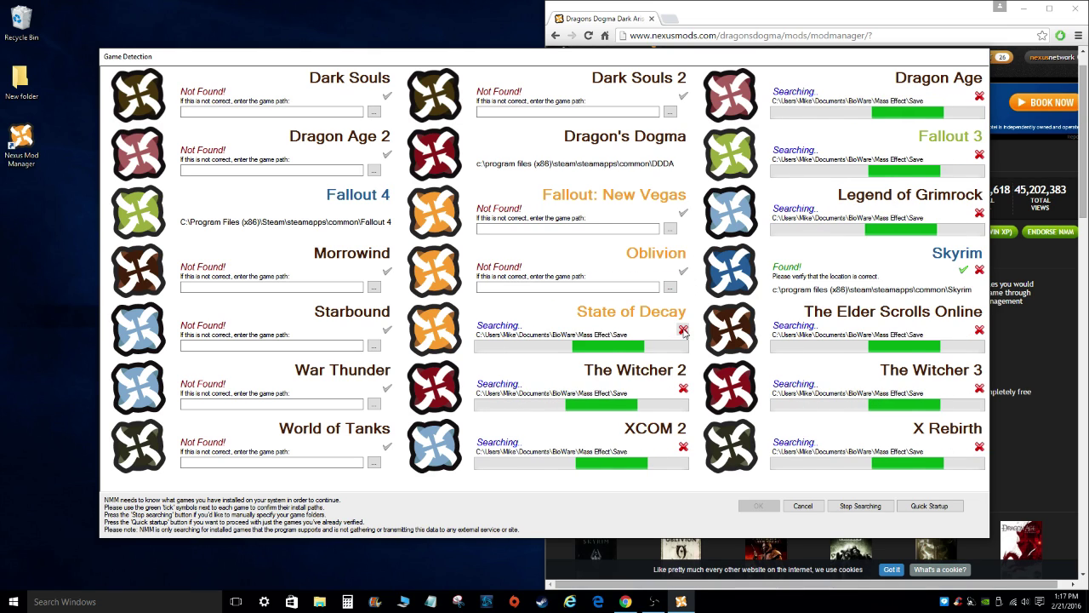
left_click(683, 330)
left_click(683, 388)
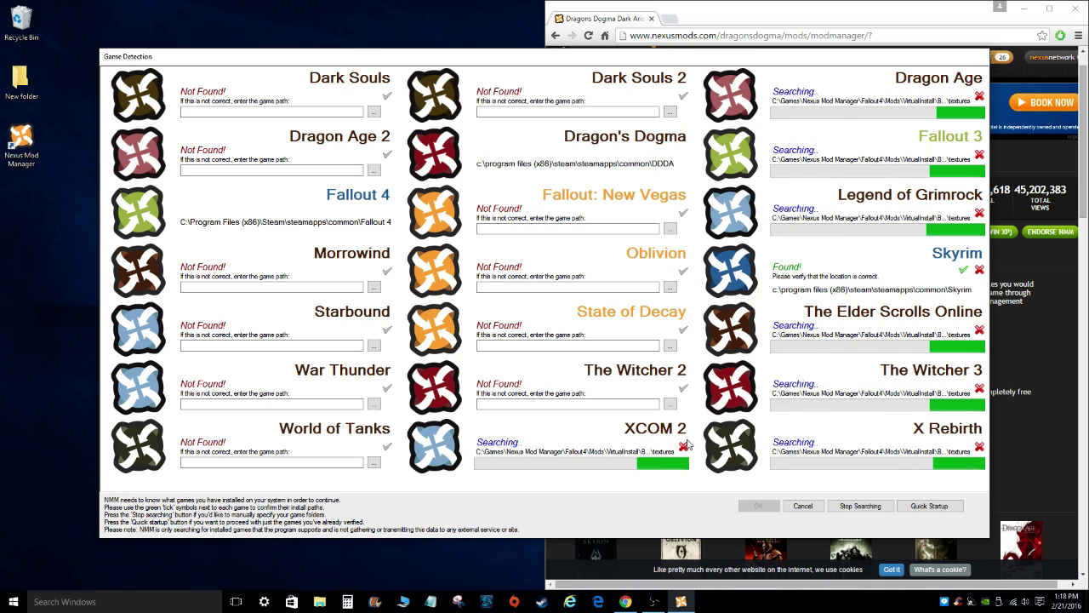
left_click(683, 446)
Confirm Skyrim; mark Dragon Age, Fallout 3, Legend of Grimrock, Elder Scrolls Online, Witcher 3, X Rebirth not found
left_click(979, 95)
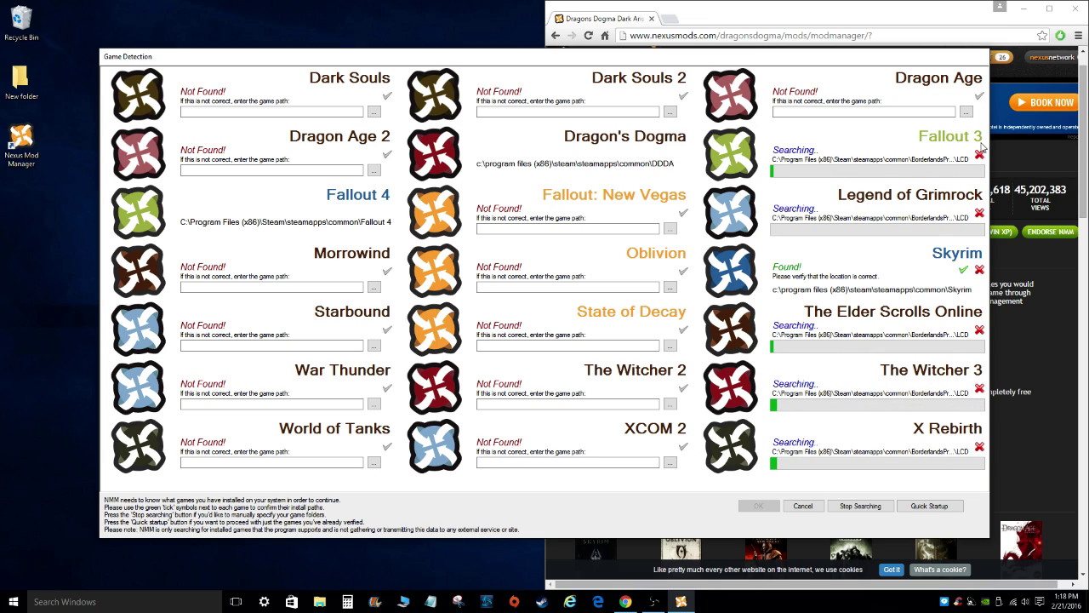
left_click(978, 154)
left_click(979, 212)
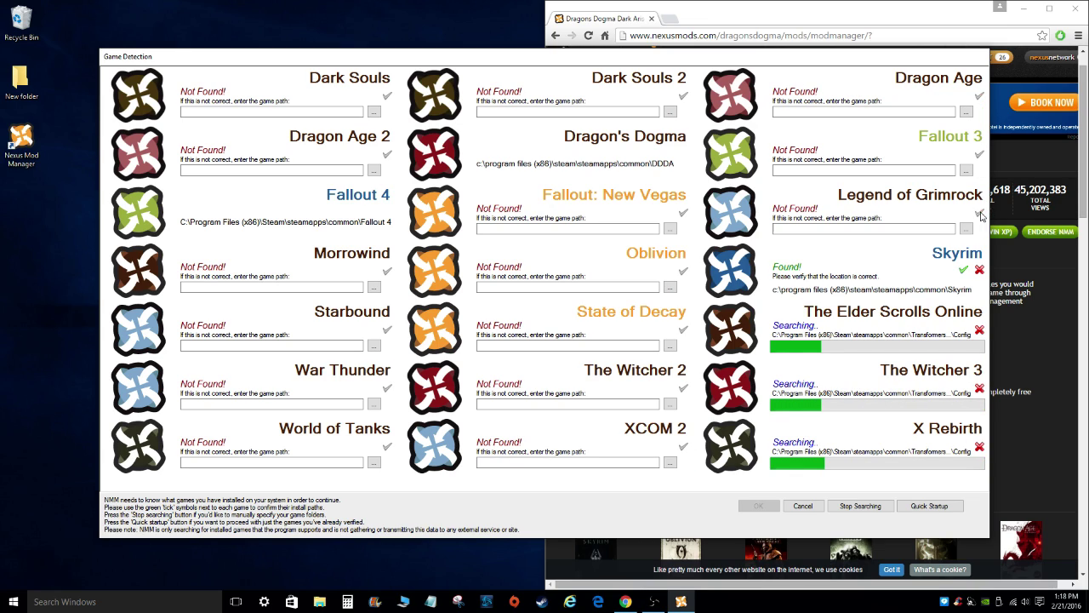
left_click(963, 269)
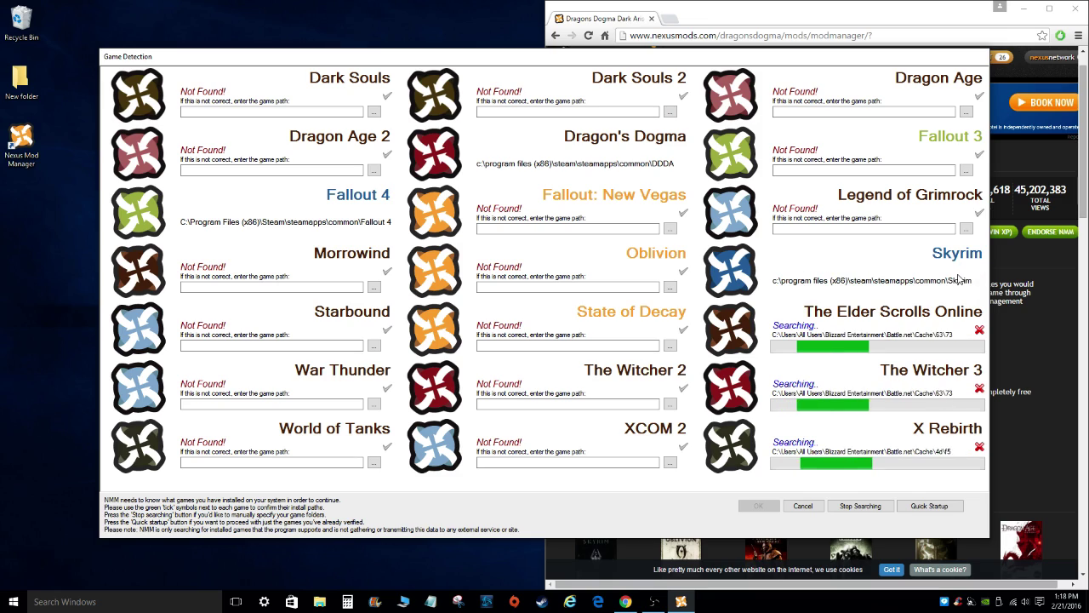
left_click(979, 329)
left_click(978, 388)
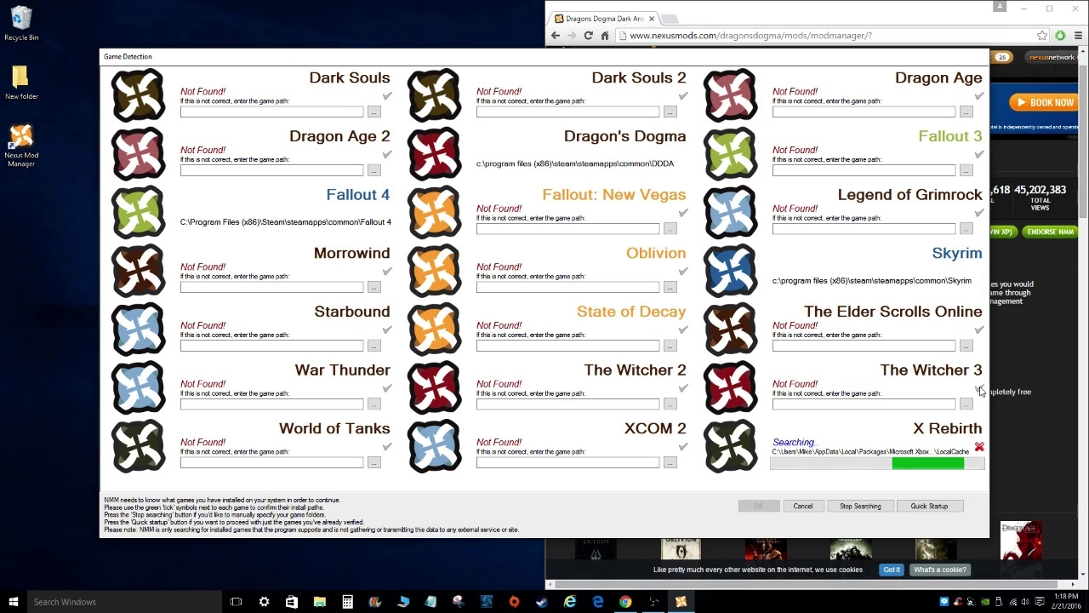
left_click(979, 448)
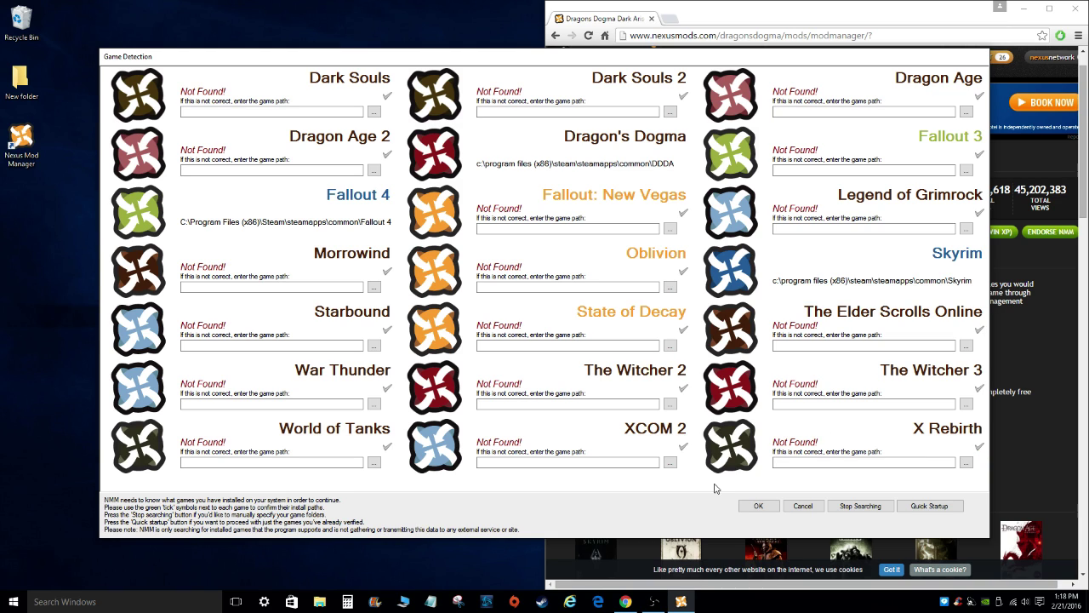
Finish the game scan and choose Dragon's Dogma in Game Selection
left_click(756, 506)
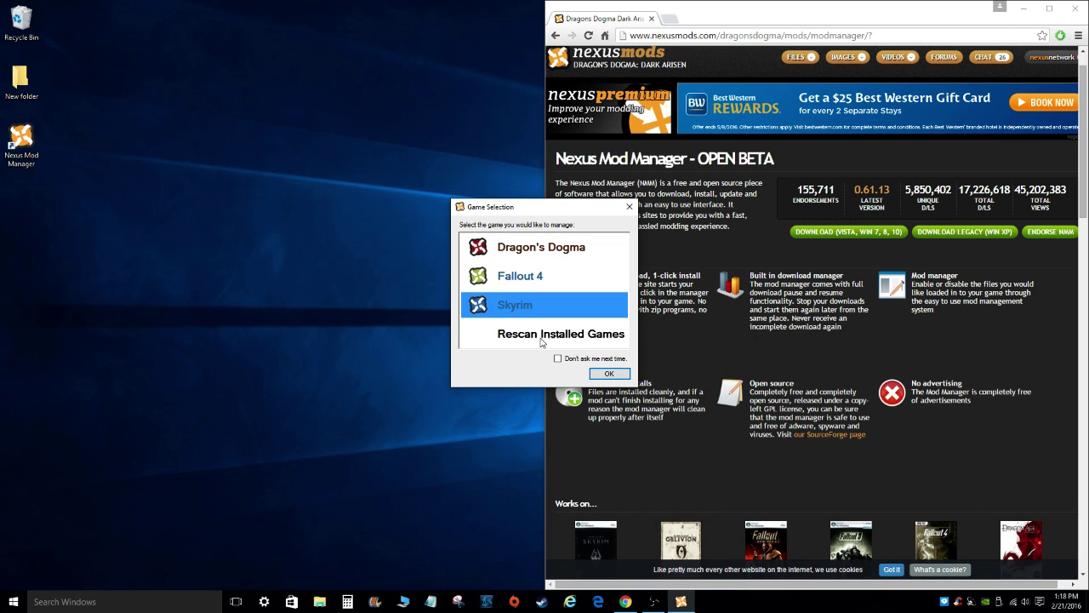
left_click_drag(573, 215, 422, 173)
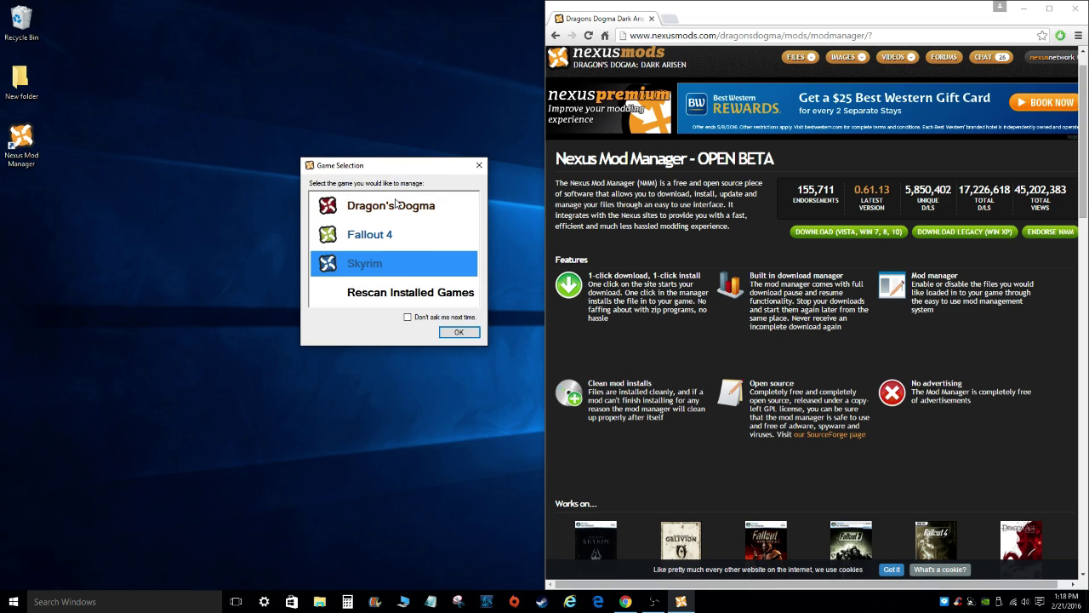
double_click(395, 202)
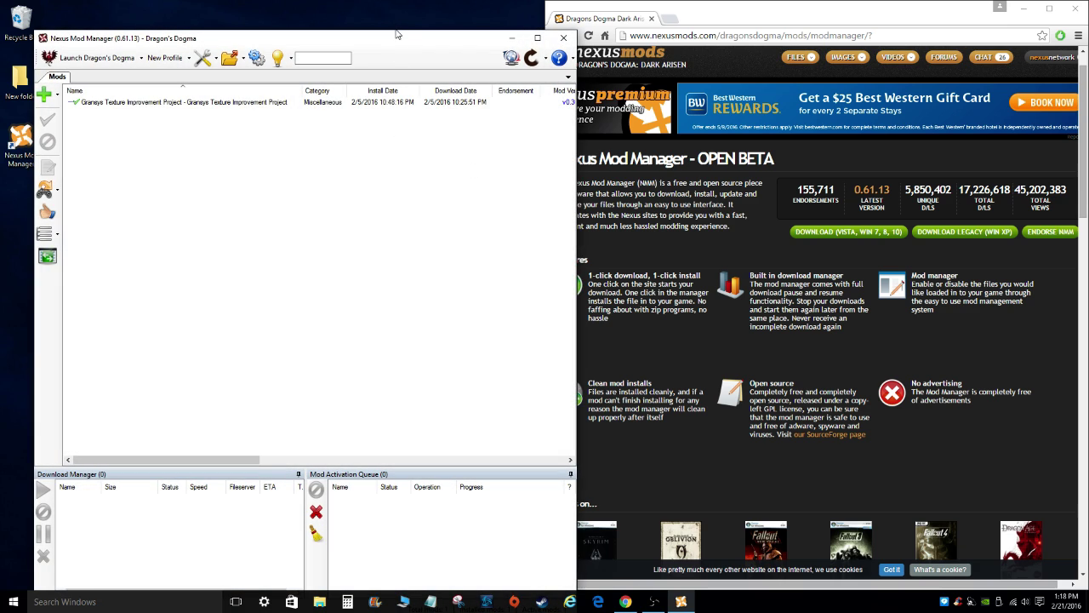
Fit the manager into the left half and show the Gransys Texture Improvement Project description
left_click_drag(392, 45, 2, 179)
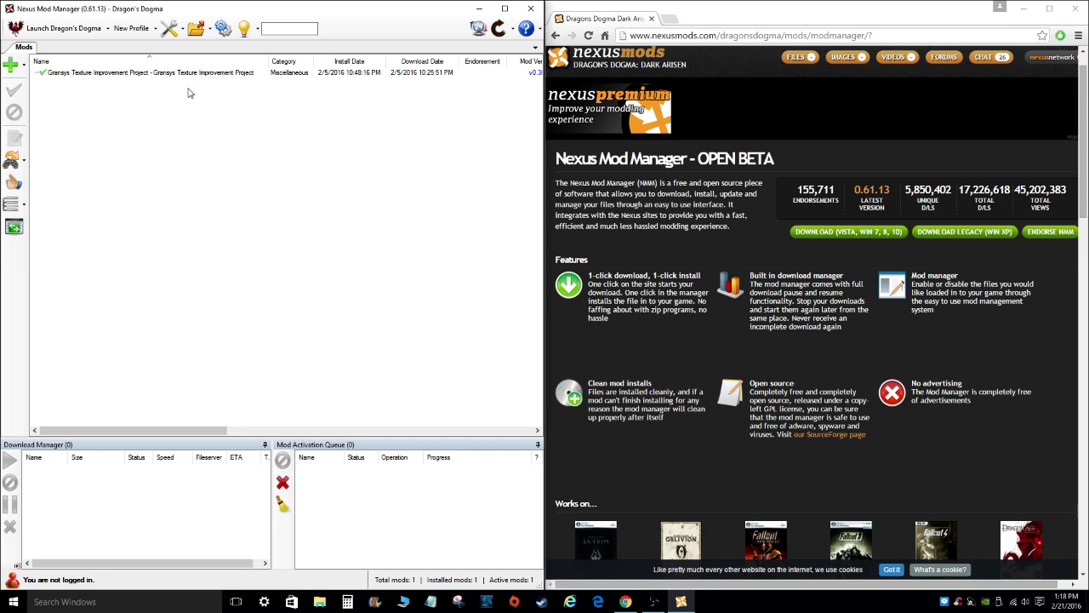
left_click_drag(179, 104, 131, 96)
left_click(131, 75)
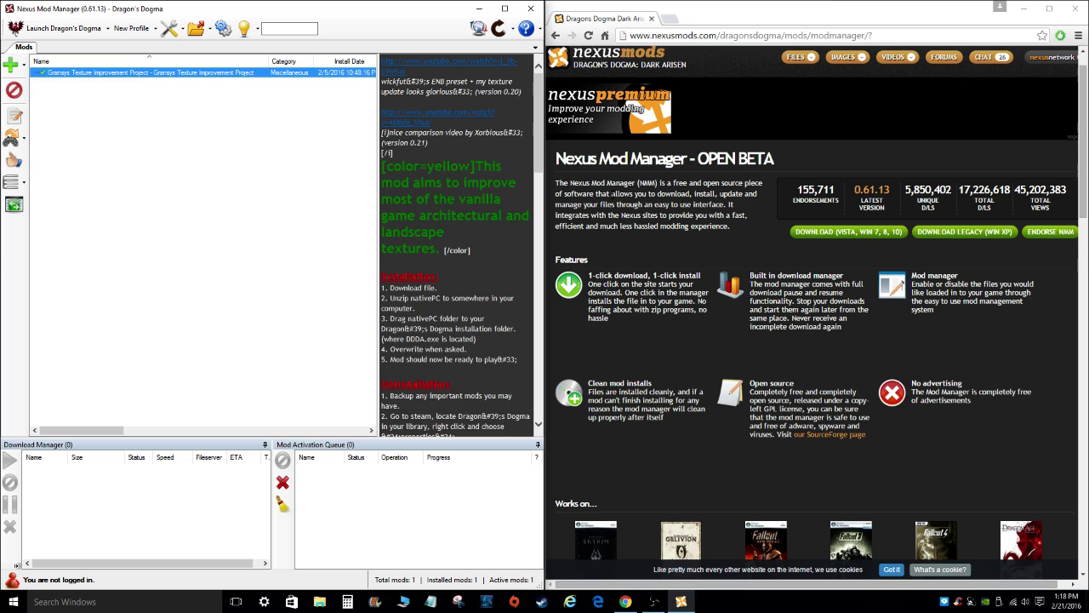
Choose FILES > Browse files in the browser and scroll through the 203 Dragon's Dogma results
left_click(627, 106)
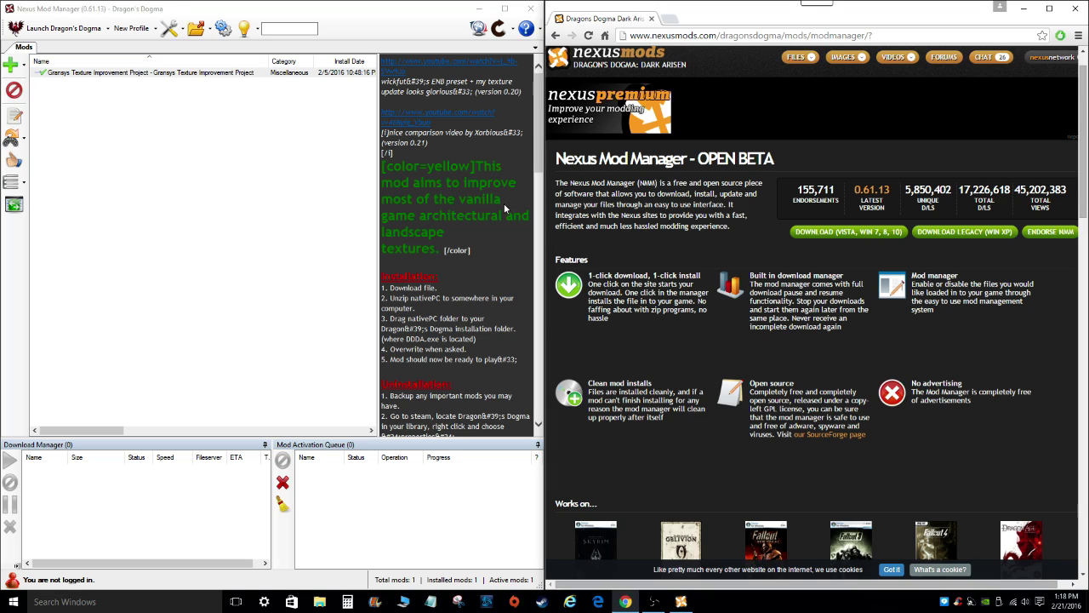
scroll(664, 170, "up", 1)
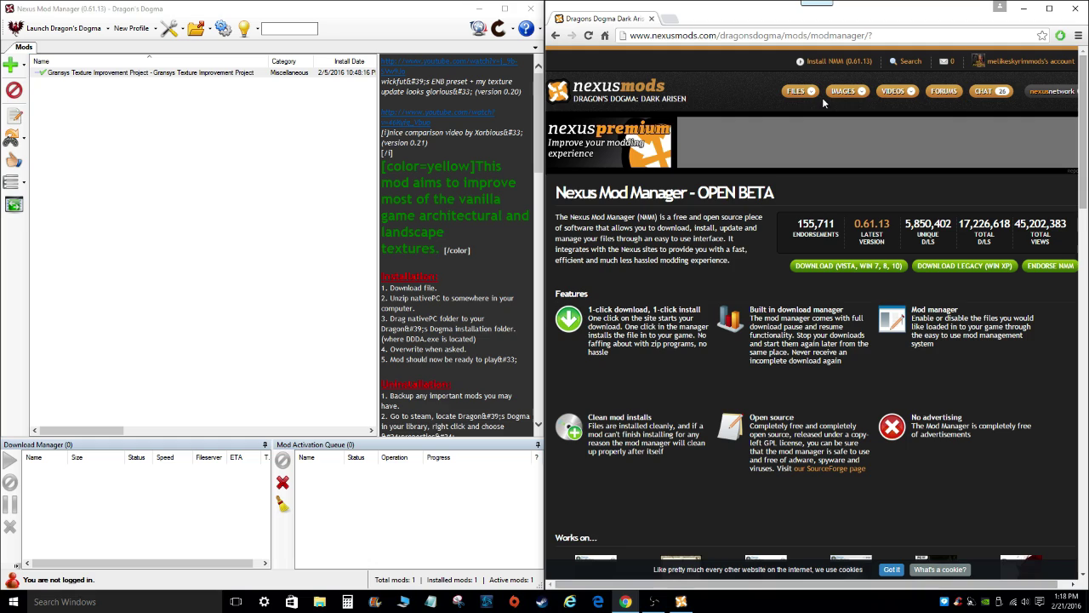
mouse_move(819, 94)
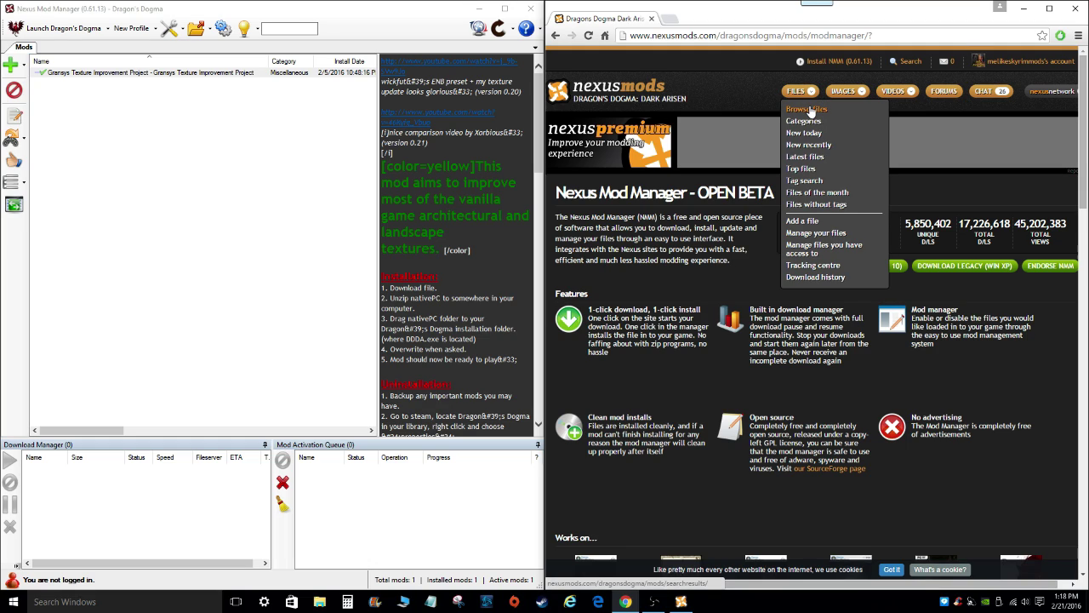
left_click(806, 109)
scroll(762, 140, "down", 1)
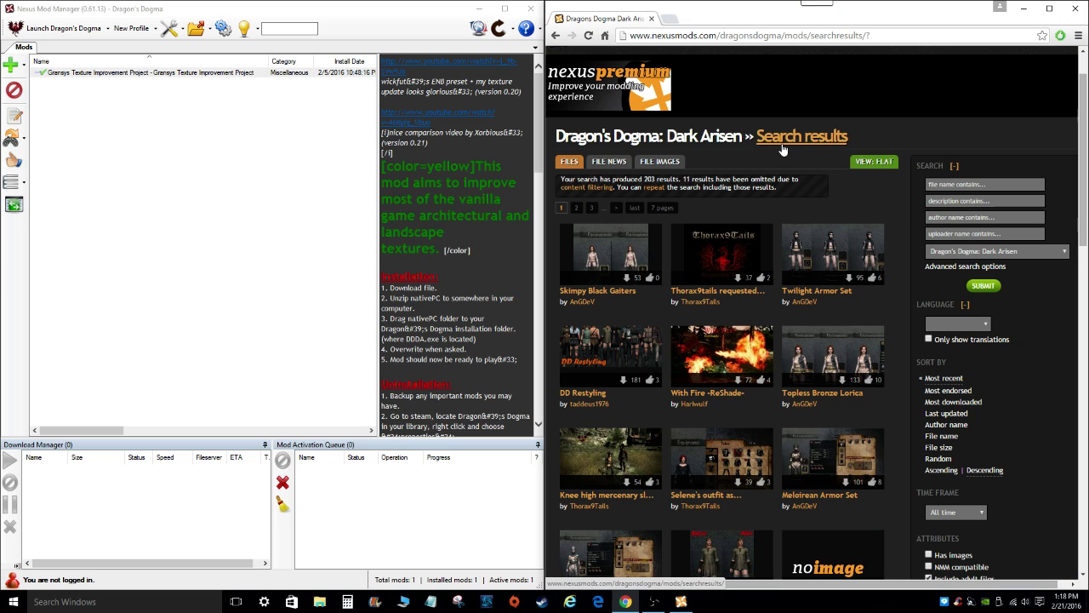
scroll(902, 149, "down", 2)
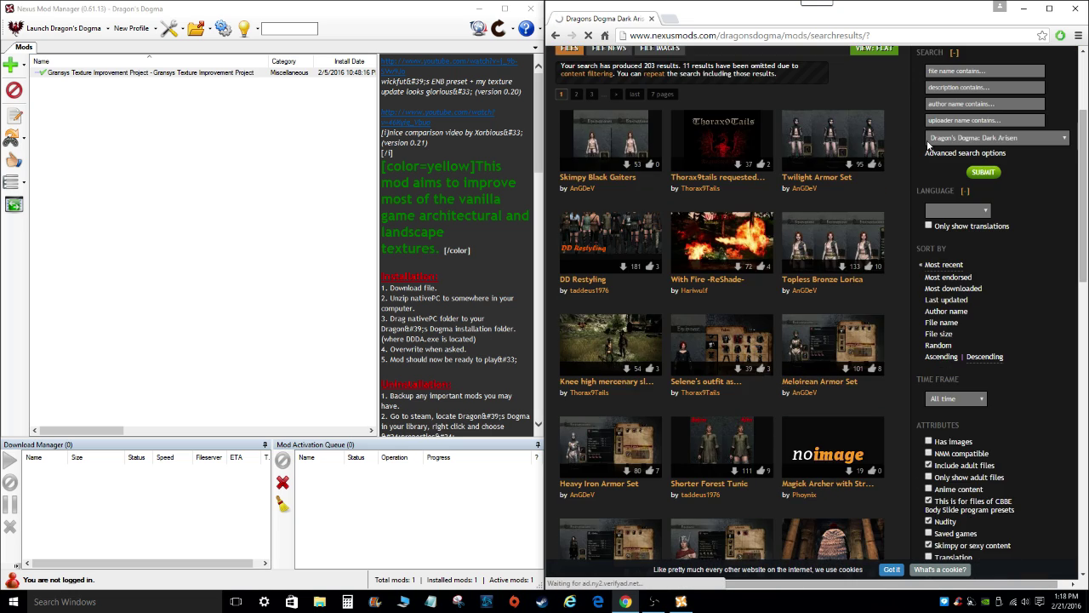
mouse_move(842, 158)
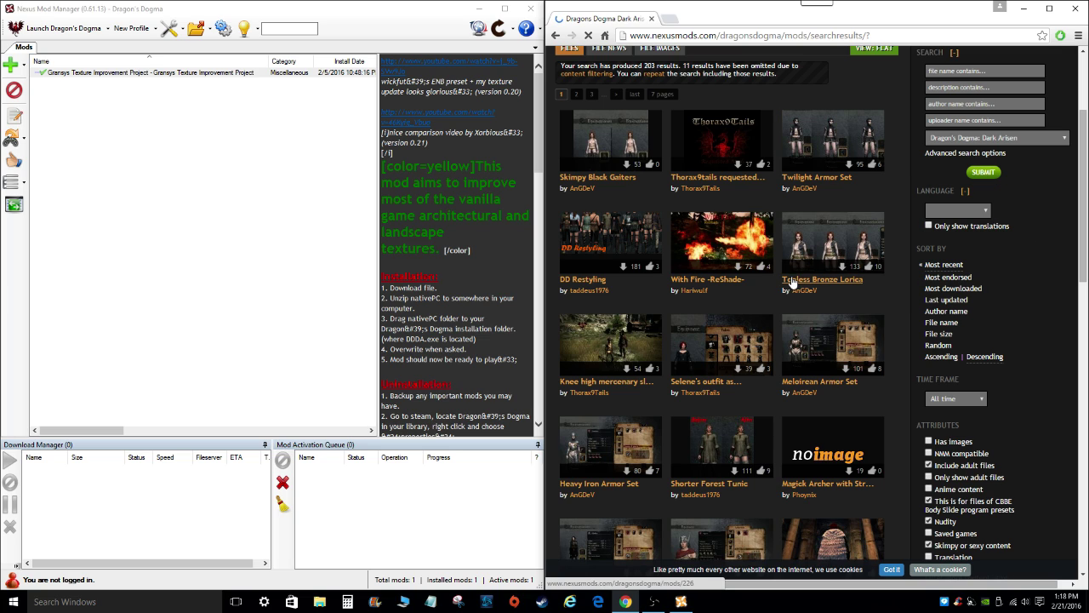
scroll(802, 302, "down", 2)
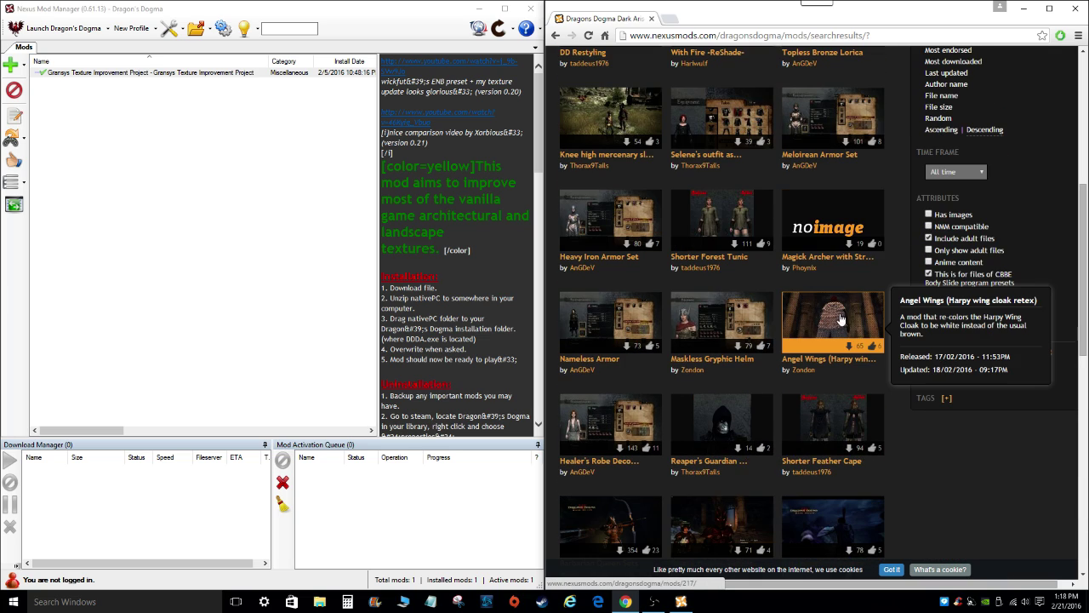
scroll(841, 318, "up", 2)
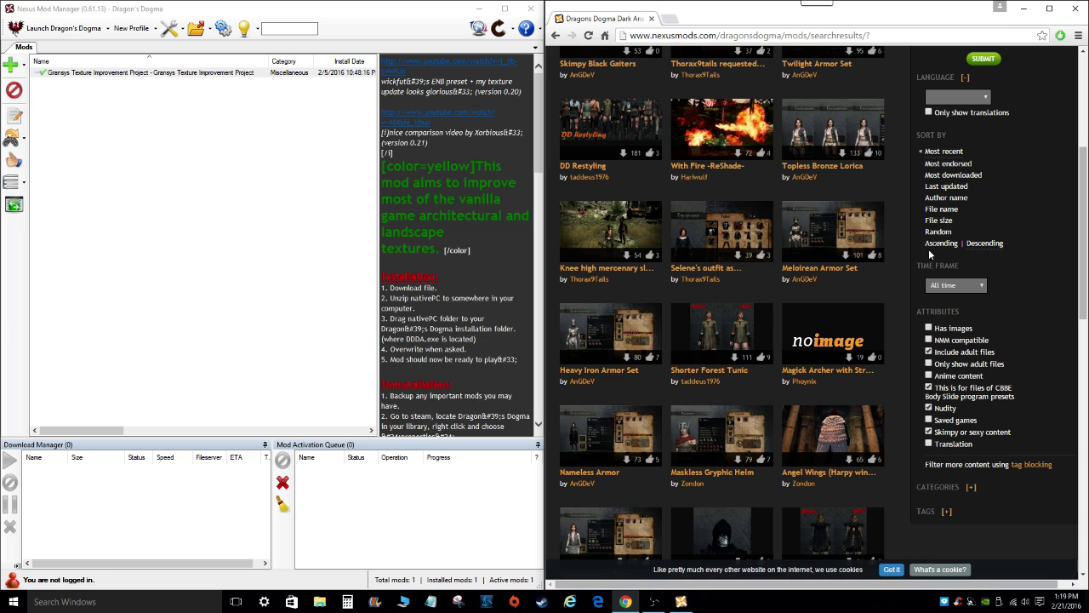
scroll(860, 255, "up", 3)
scroll(775, 284, "down", 1)
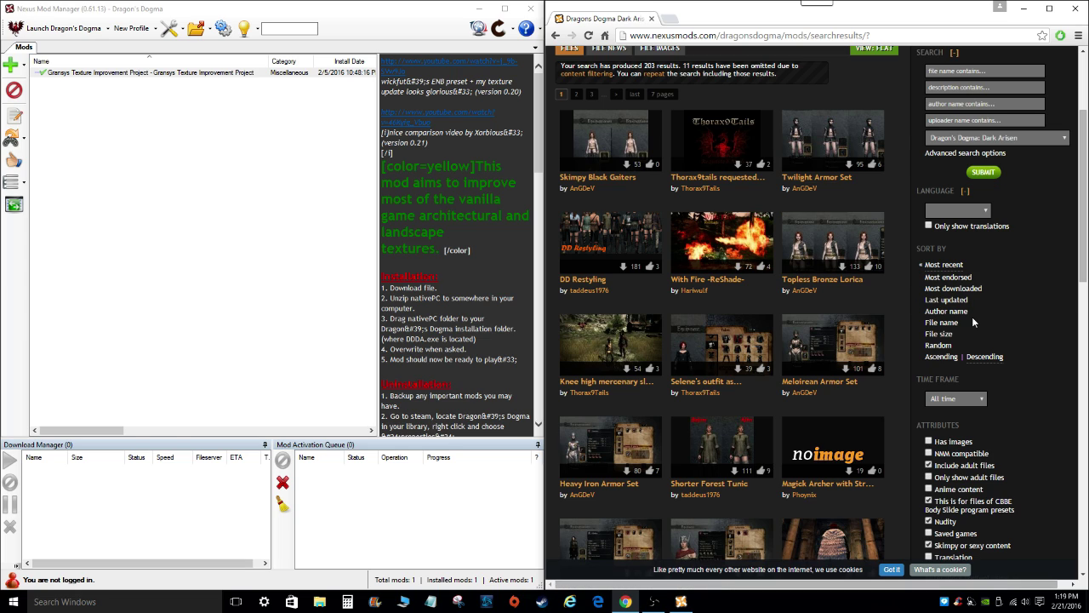
scroll(972, 317, "down", 1)
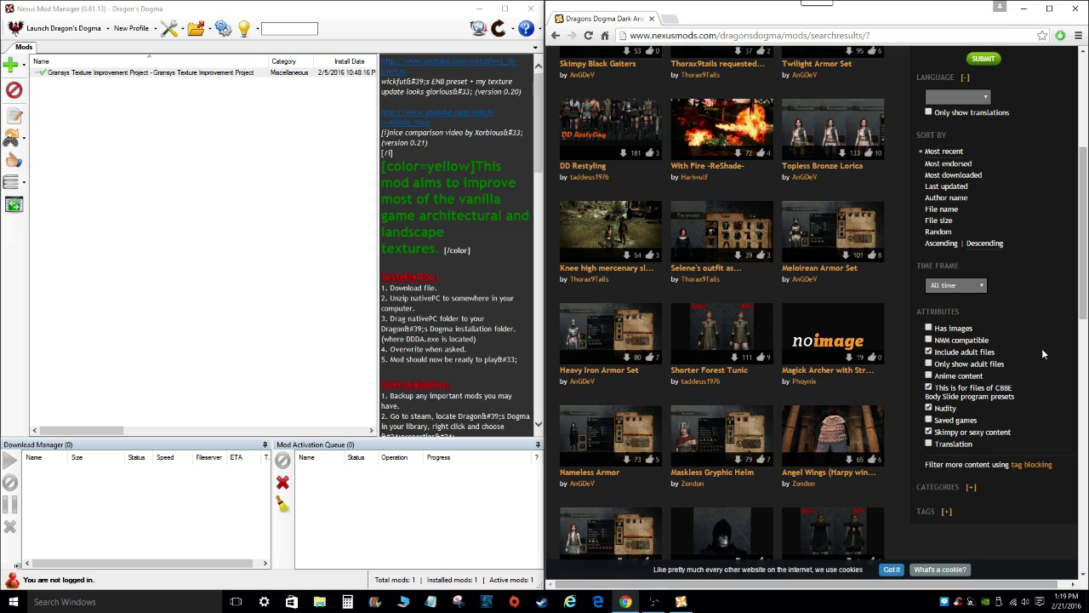
Tick the NMM compatible attribute filter and scroll the filtered mods, like Fashion's Dogma
left_click(929, 340)
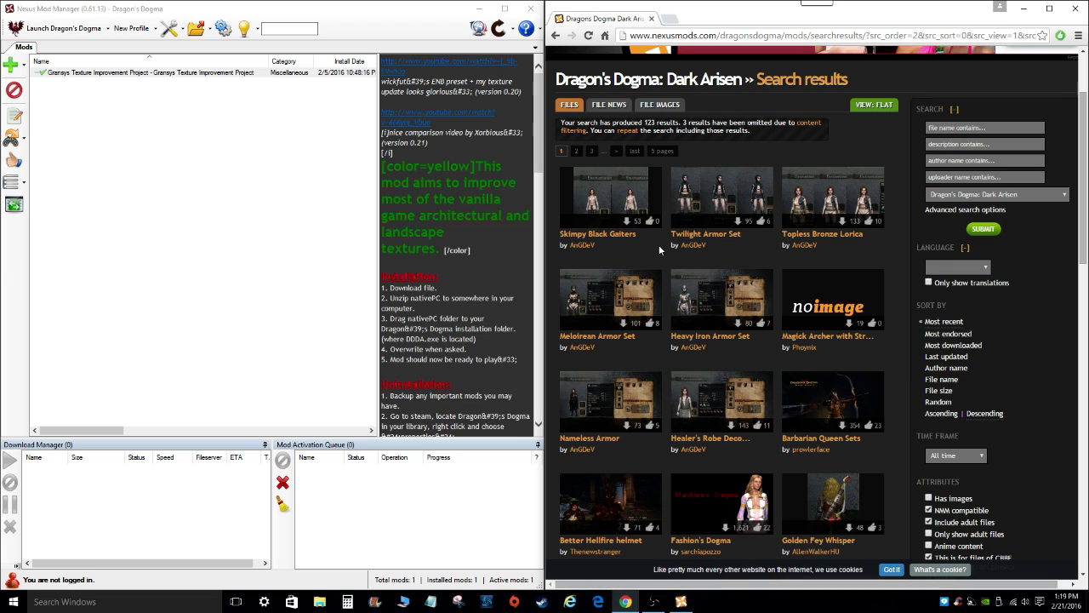
scroll(660, 243, "down", 2)
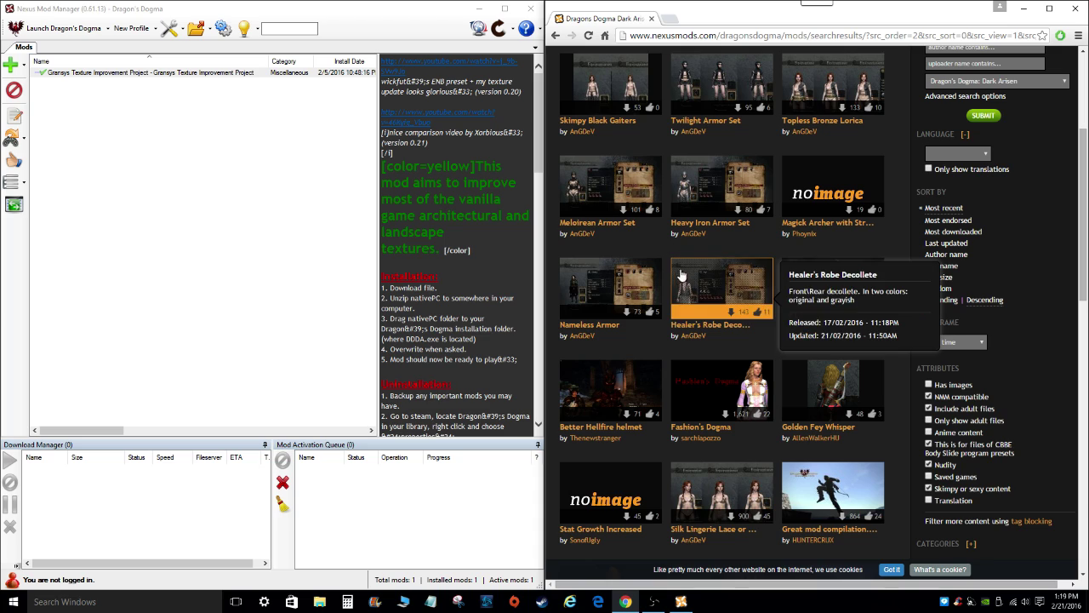
scroll(630, 290, "down", 1)
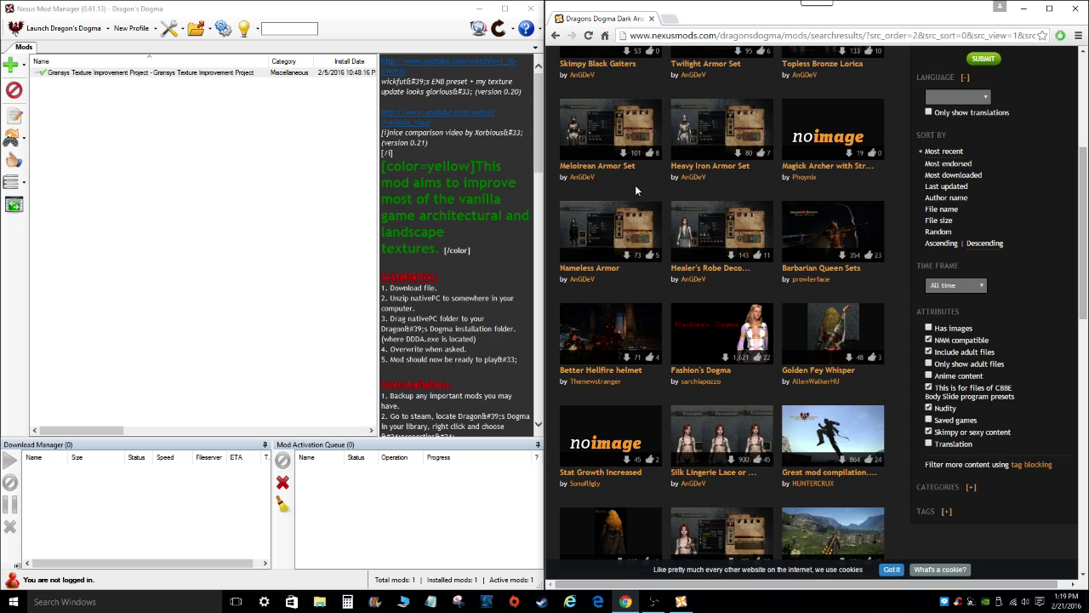
scroll(689, 193, "down", 1)
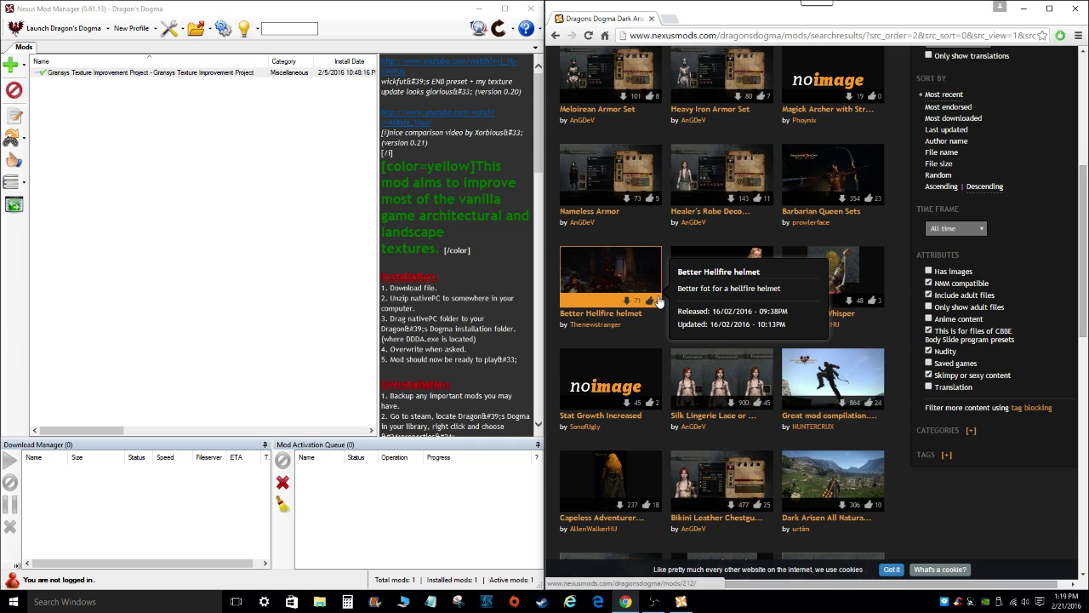
scroll(659, 302, "up", 2)
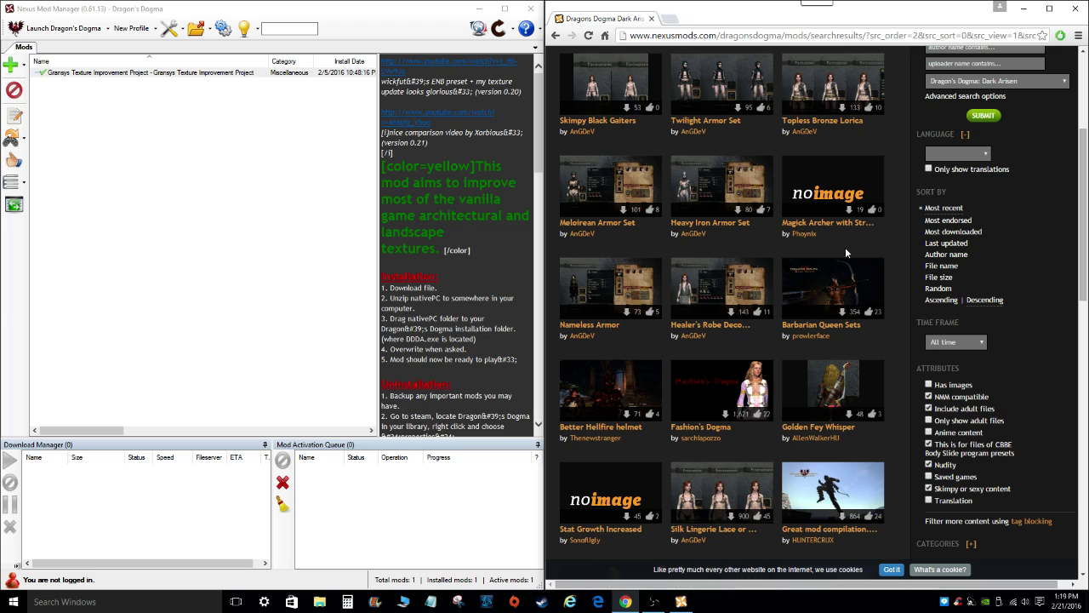
scroll(646, 293, "down", 1)
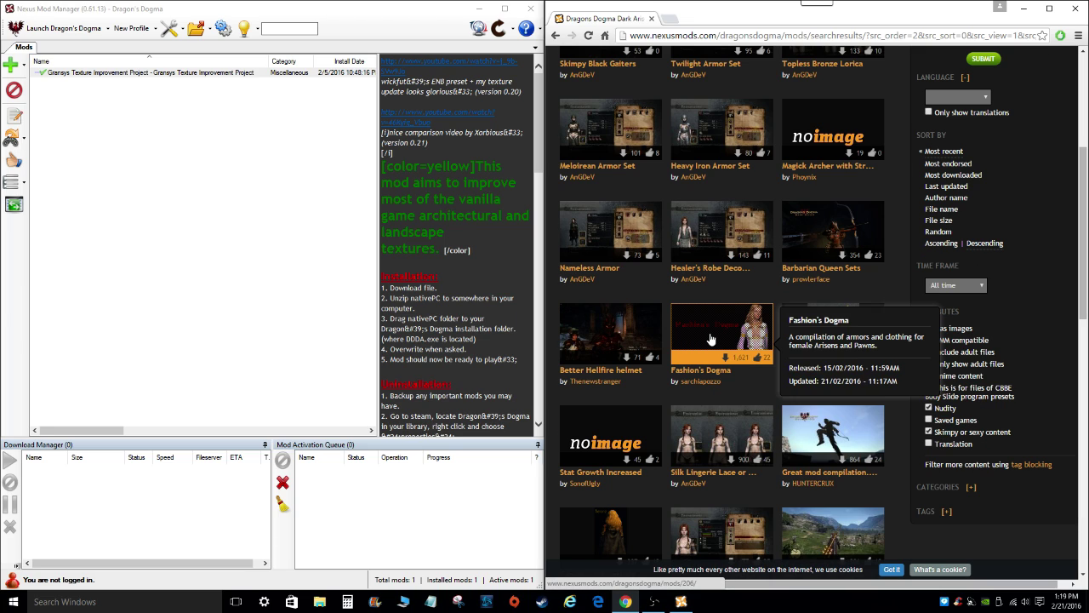
Open the Better Hellfire helmet mod page and read its description's manual install path instructions
mouse_move(619, 348)
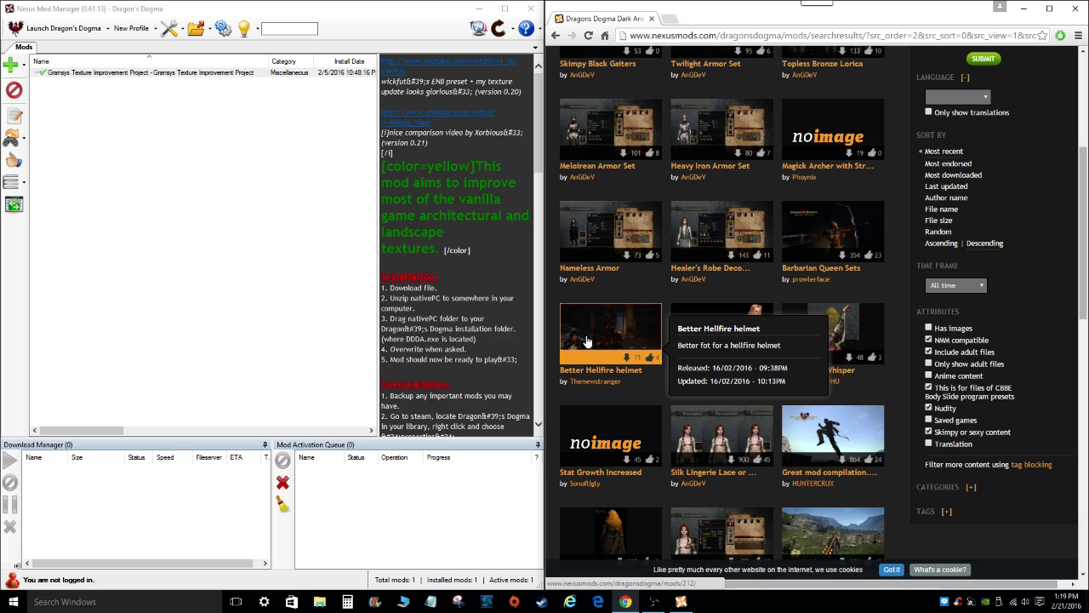
left_click(585, 341)
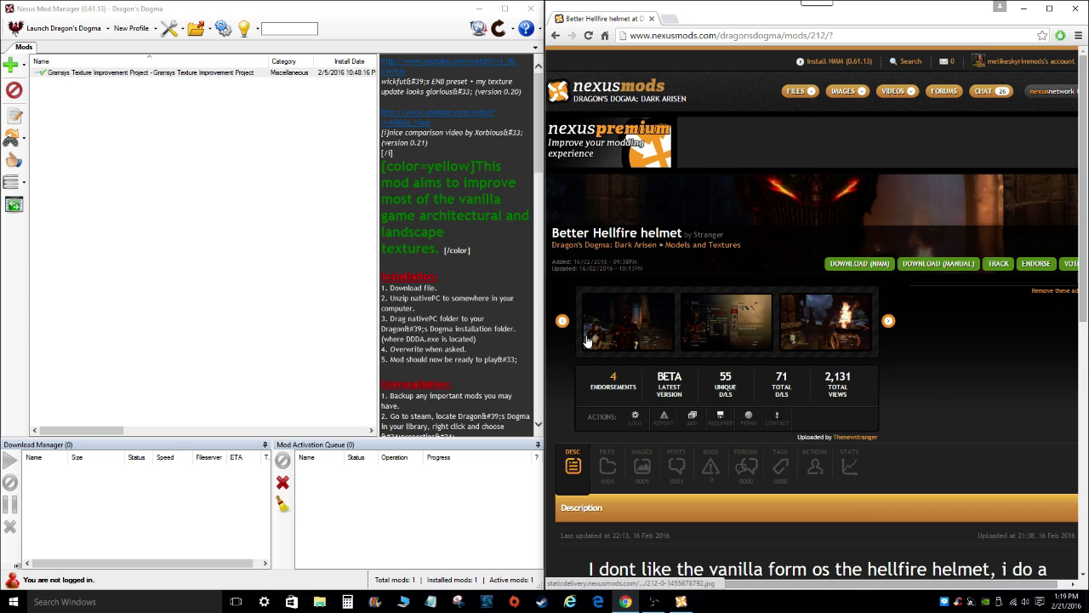
scroll(889, 397, "down", 1)
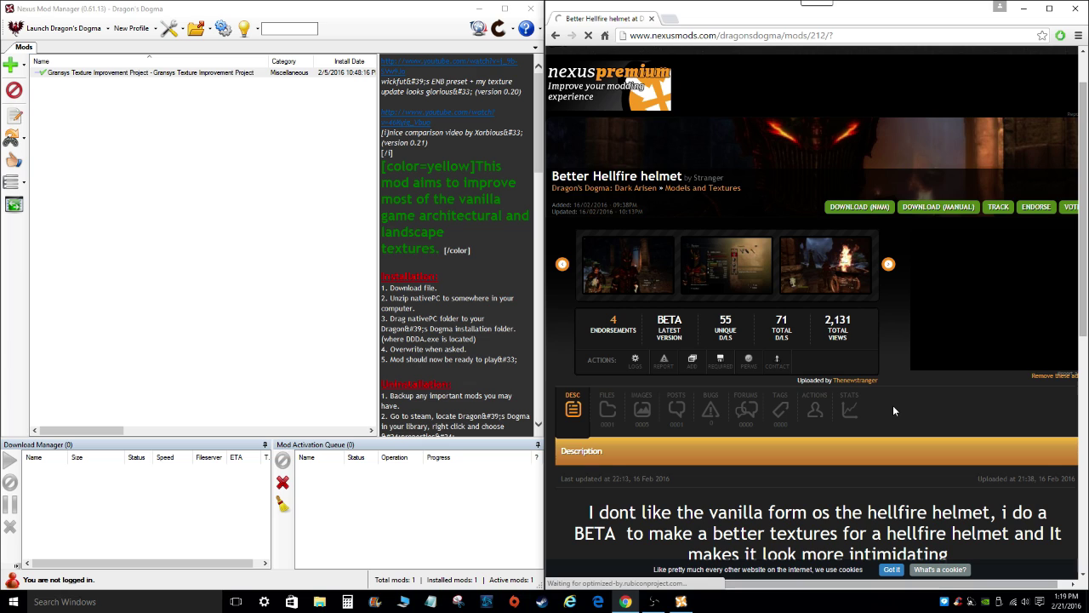
scroll(902, 405, "down", 2)
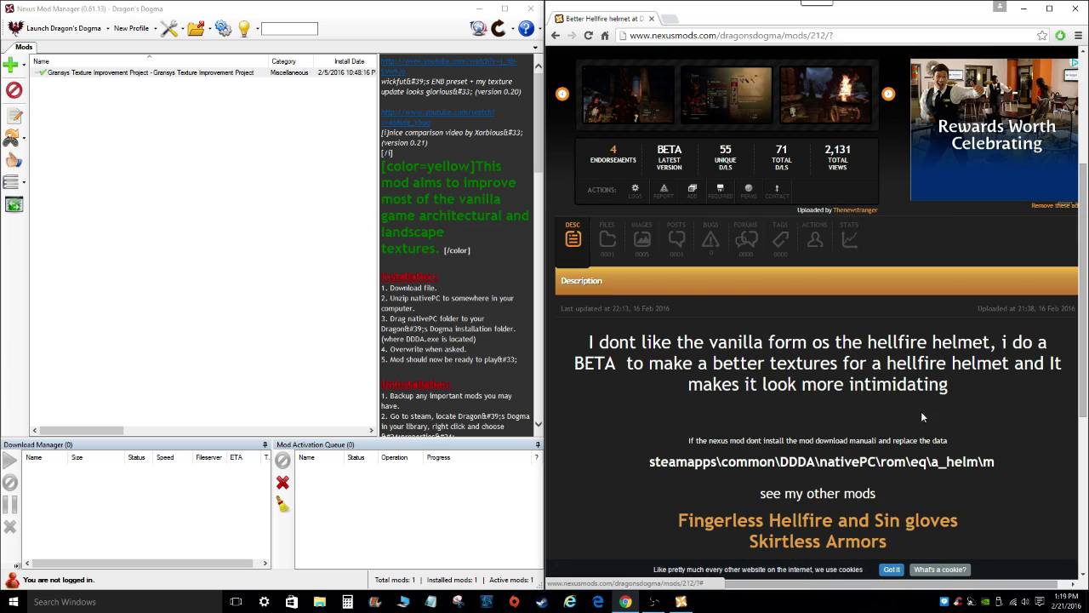
scroll(604, 208, "down", 2)
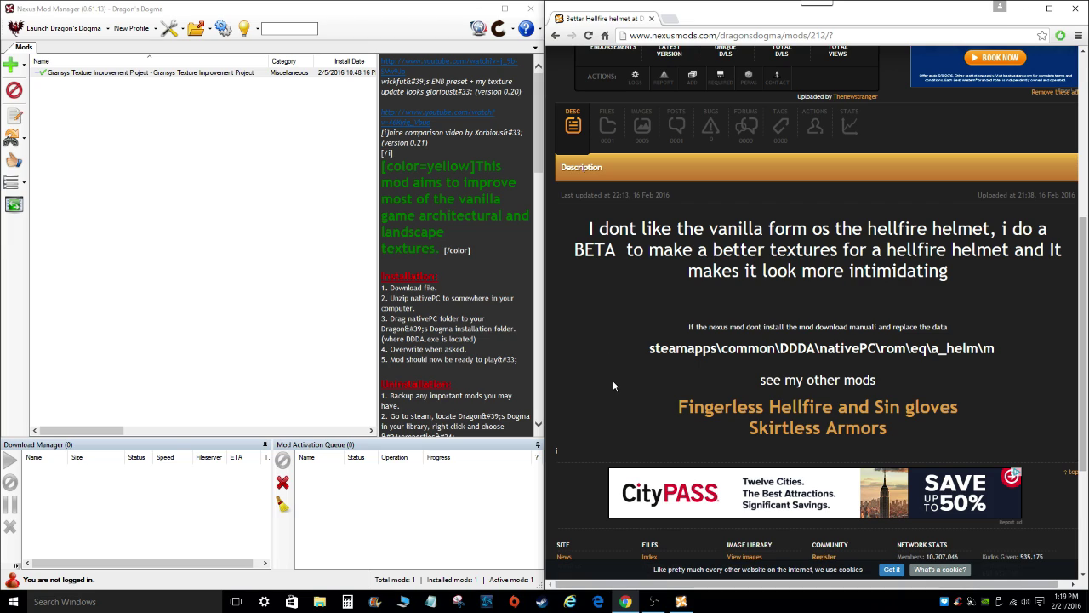
scroll(626, 377, "up", 1)
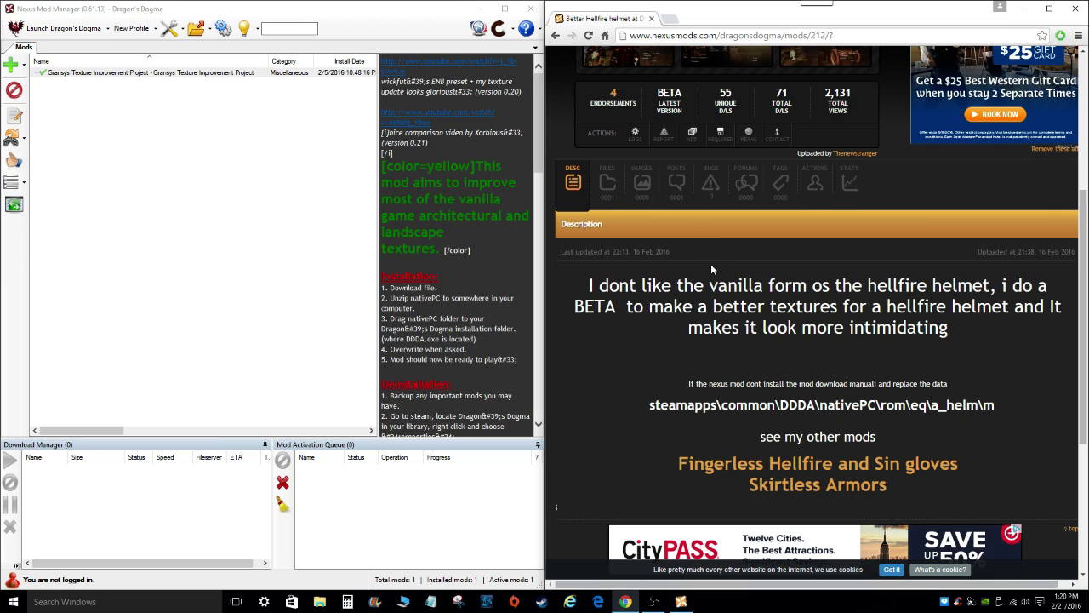
Download the Hellfire helmet BETA file with Download With Manager from the mod's FILES list
left_click(608, 185)
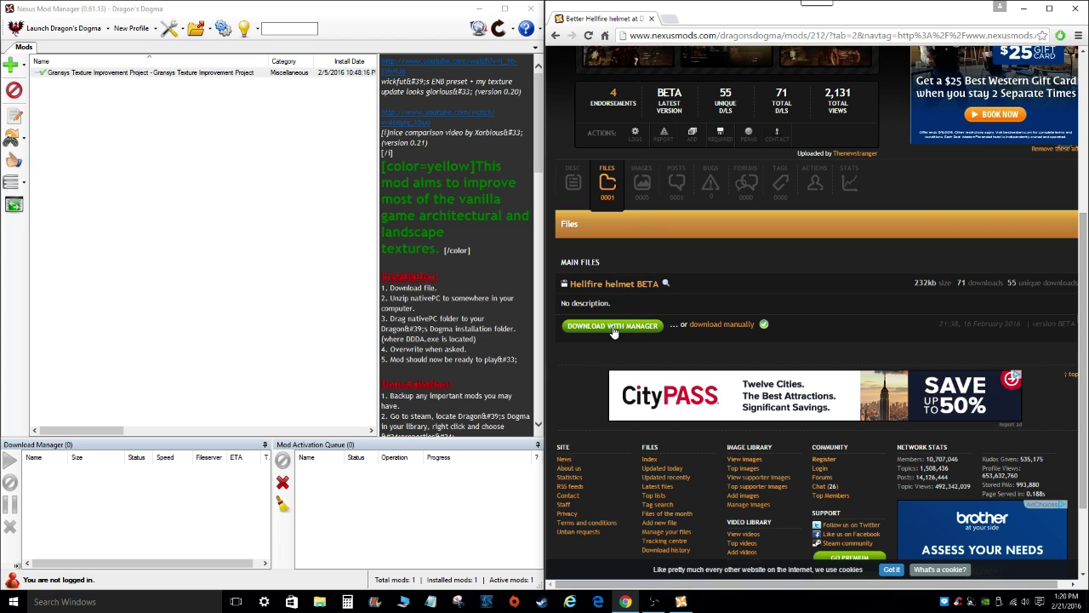
left_click(611, 328)
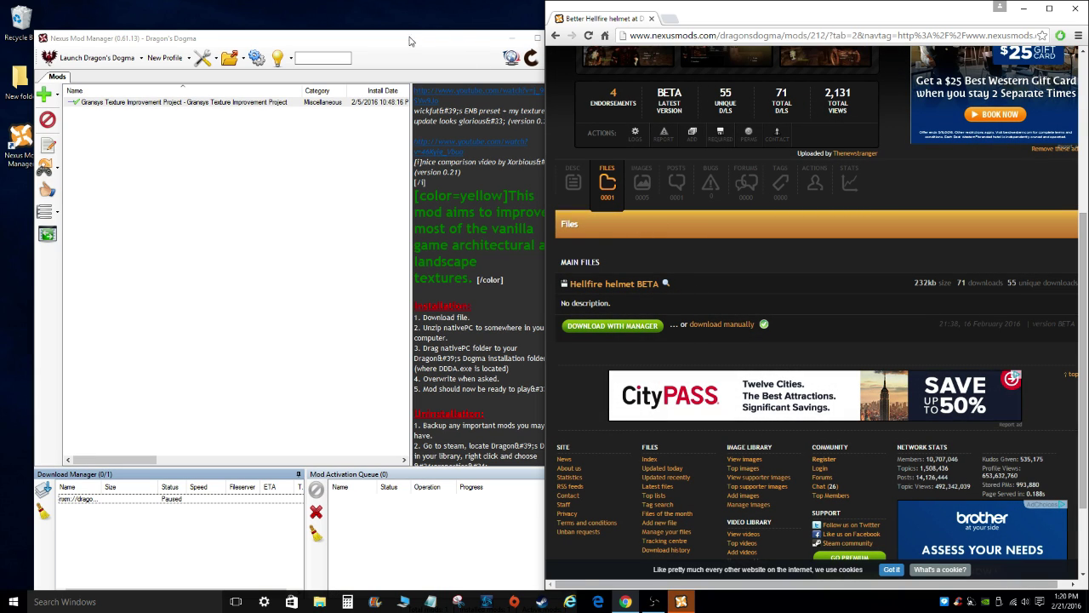
left_click_drag(400, 8, 0, 242)
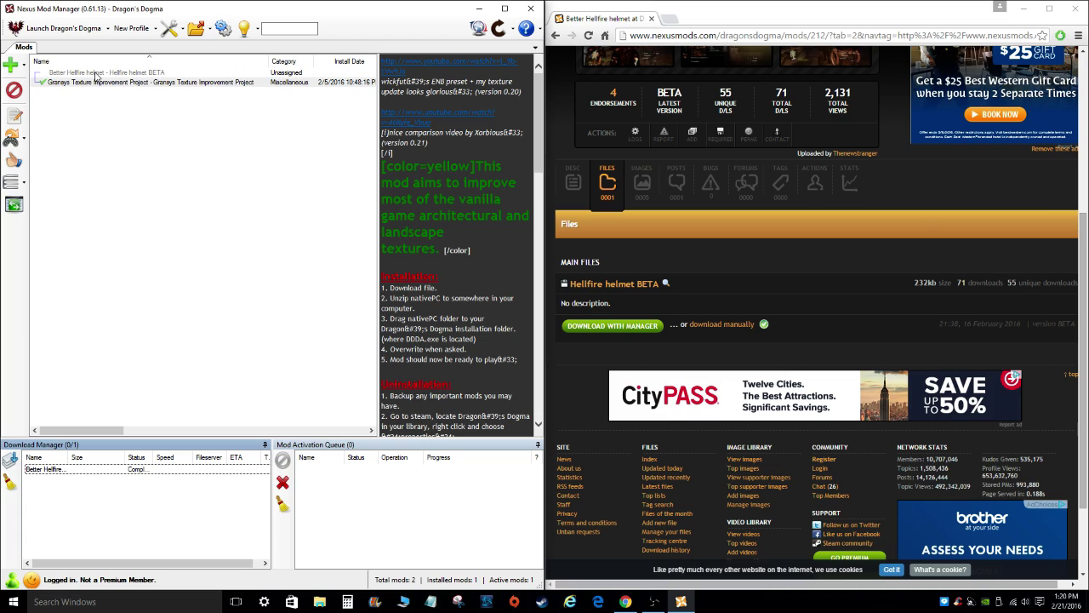
Install and enable the downloaded Hellfire helmet BETA mod, raising the active mod count to 2
left_click(96, 76)
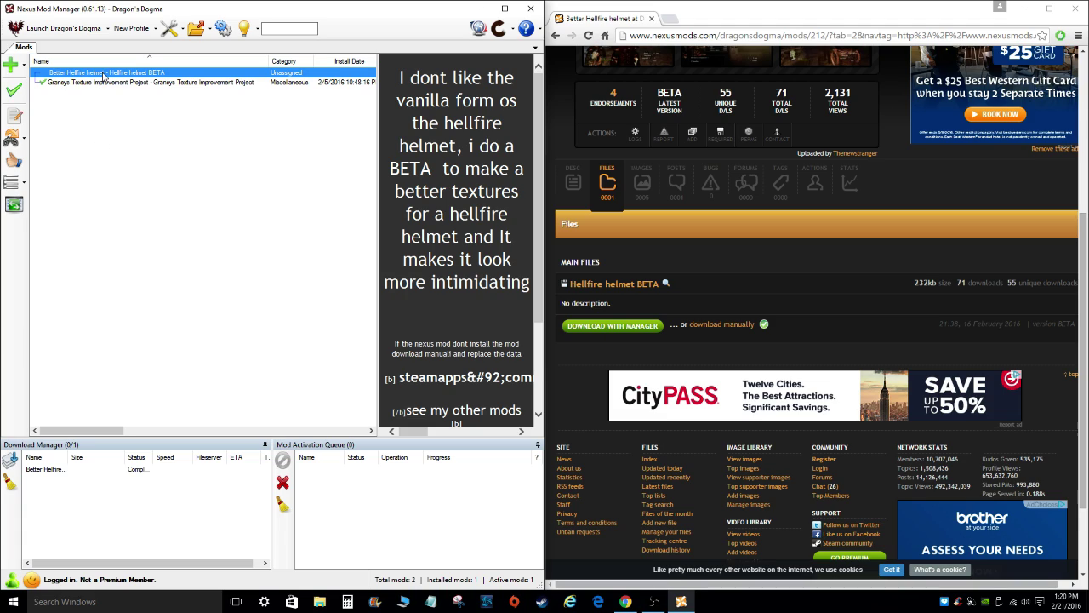
left_click(13, 90)
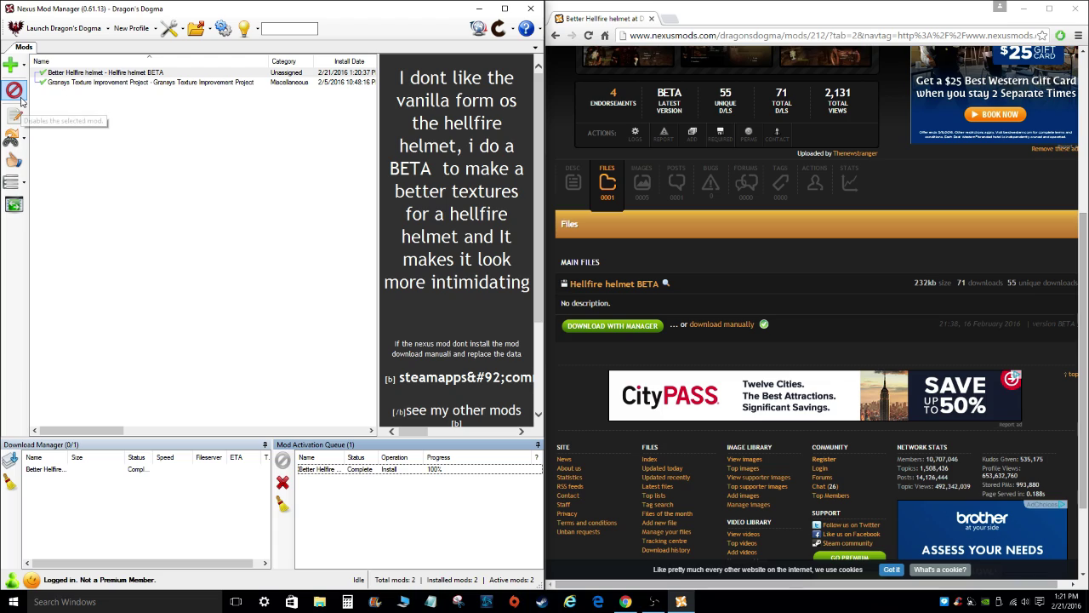
Deactivate Better Hellfire helmet, then delete it permanently and uninstall it, confirming with Yes
double_click(126, 74)
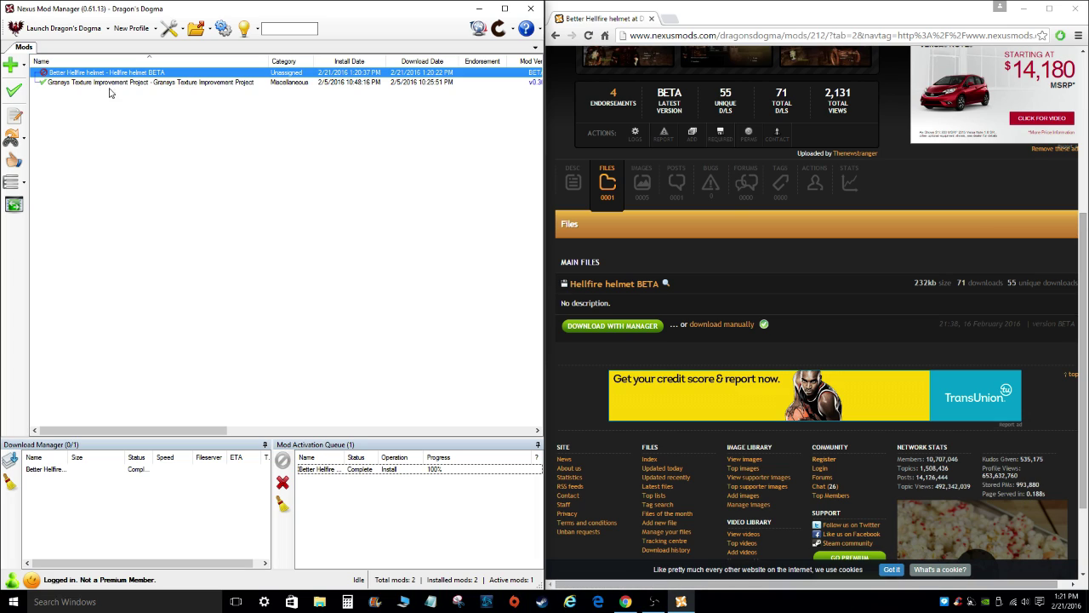
left_click(100, 131)
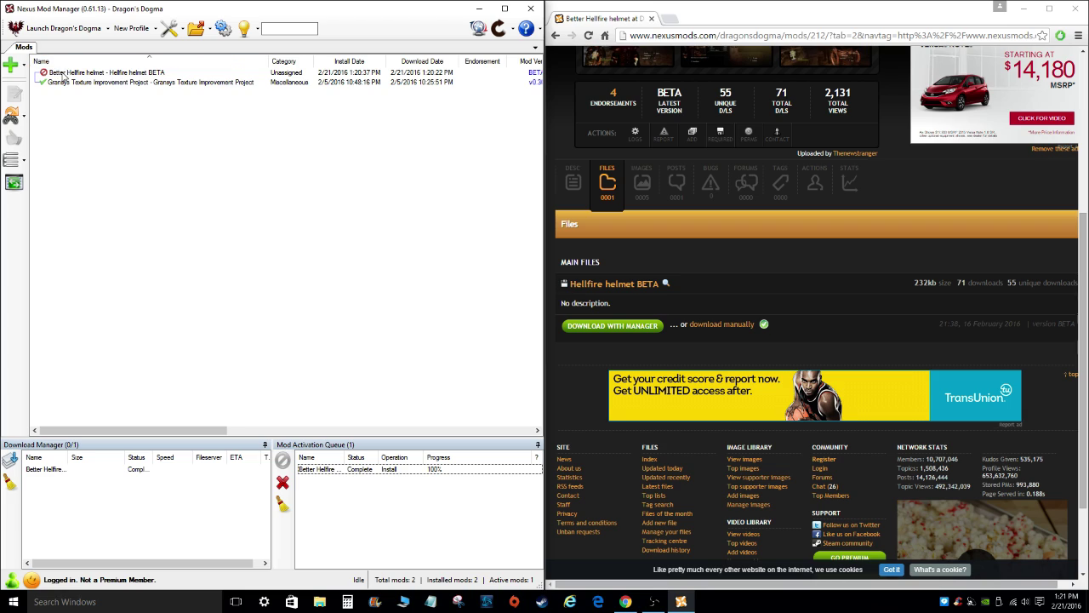
left_click(64, 75)
right_click(64, 75)
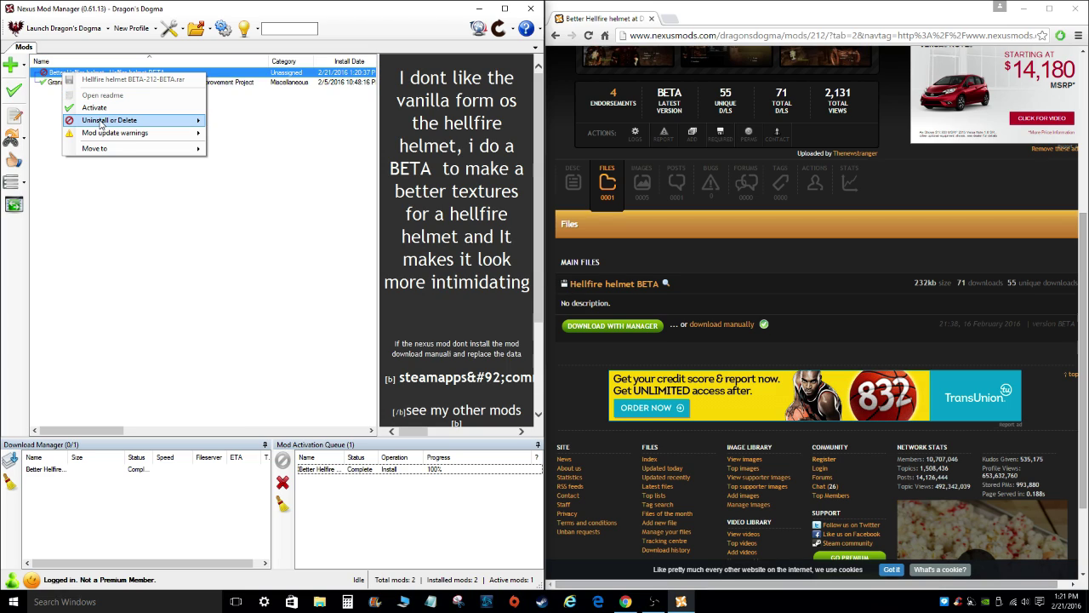
mouse_move(101, 125)
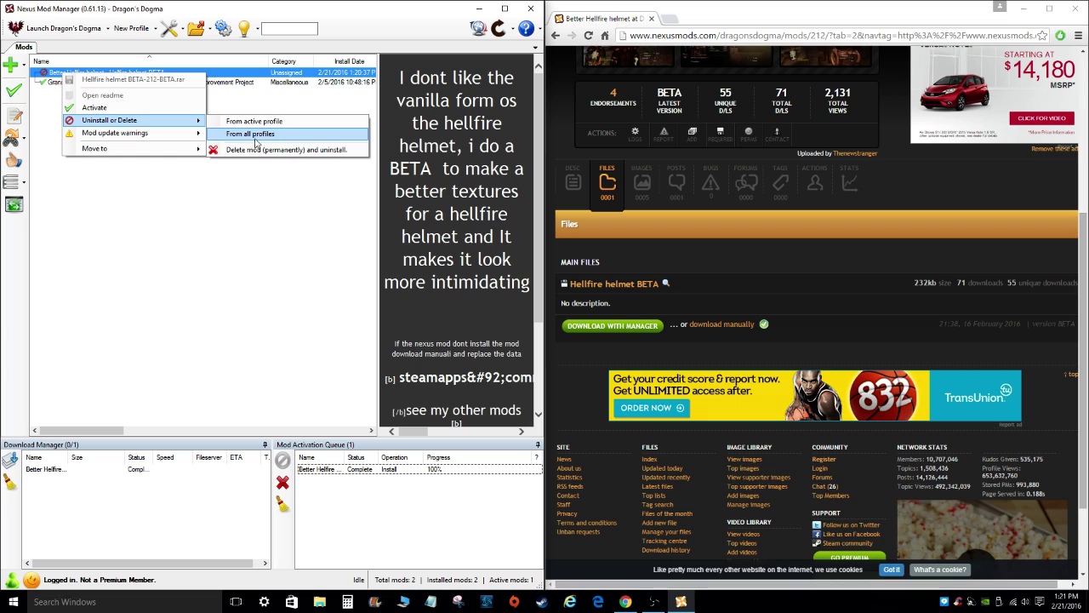
left_click(300, 152)
left_click(611, 366)
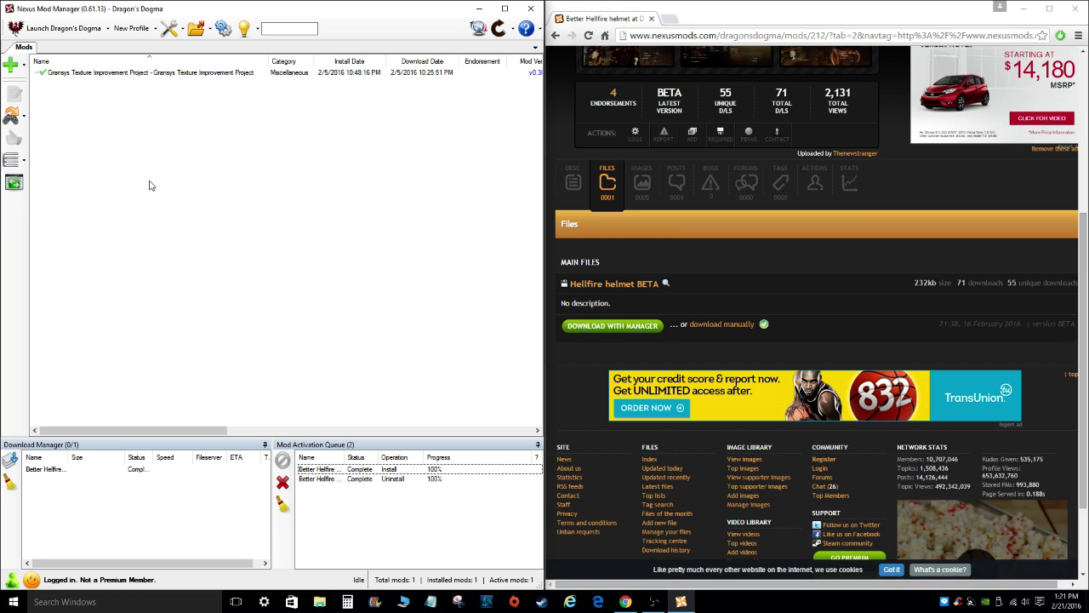
scroll(620, 216, "up", 5)
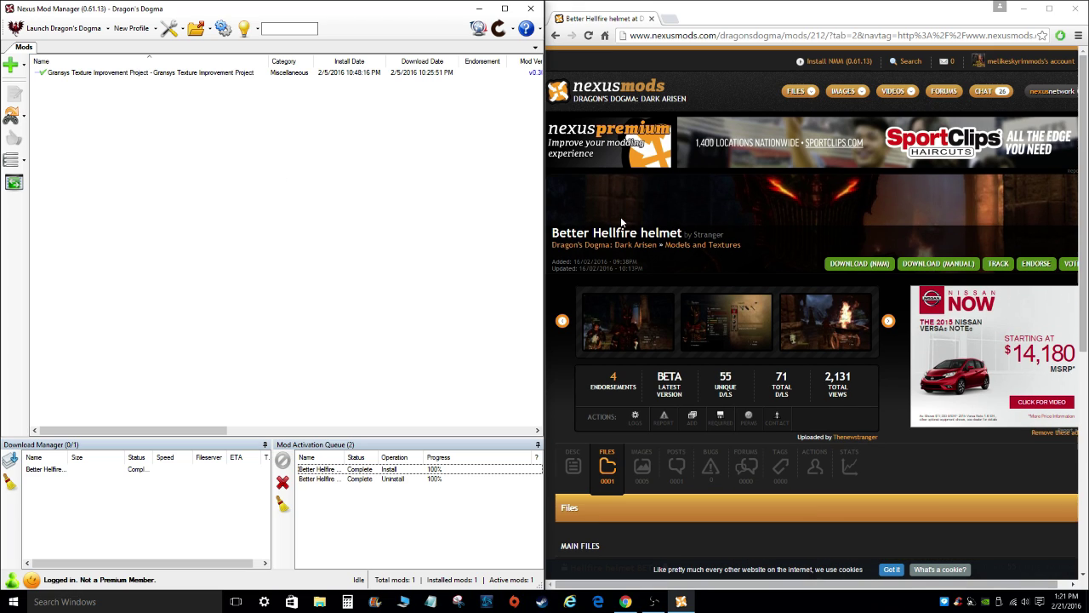
Check installed mods for updates, then open the Gransys page from its v0.30 version link
left_click(12, 118)
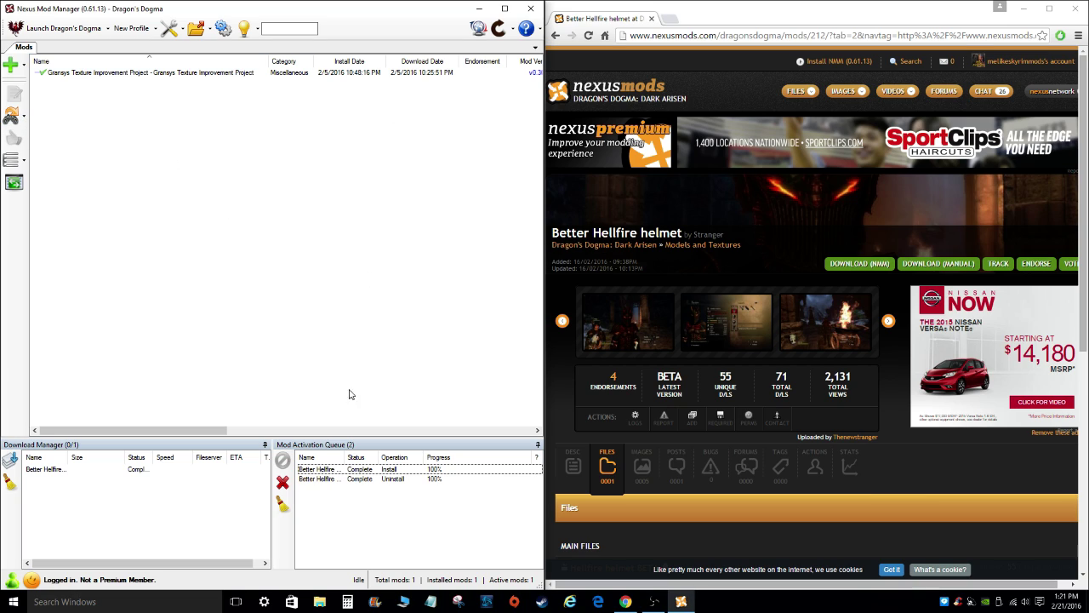
left_click_drag(230, 429, 317, 429)
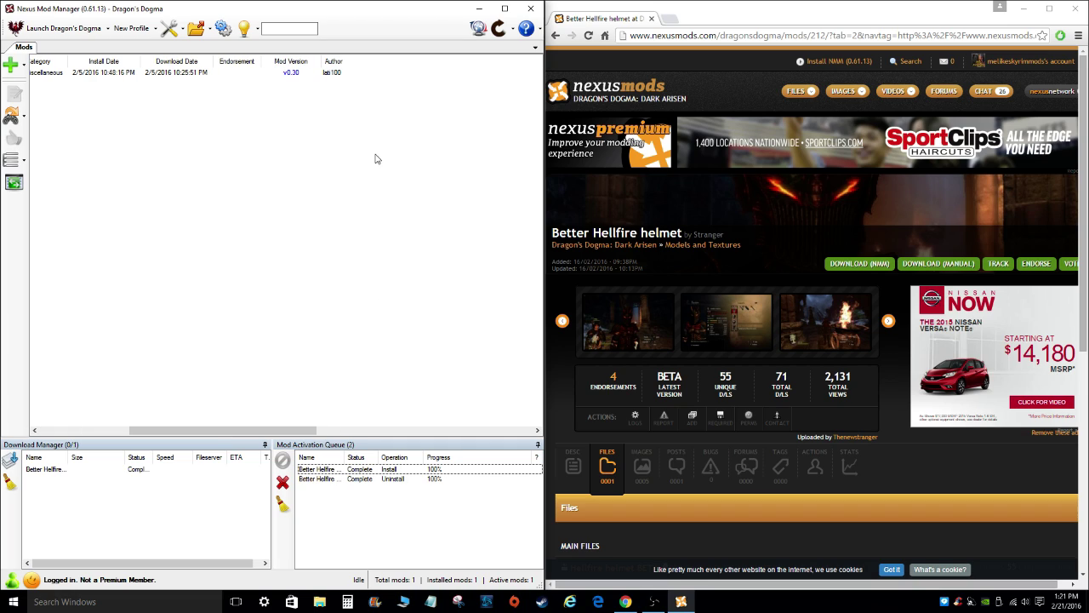
left_click(292, 75)
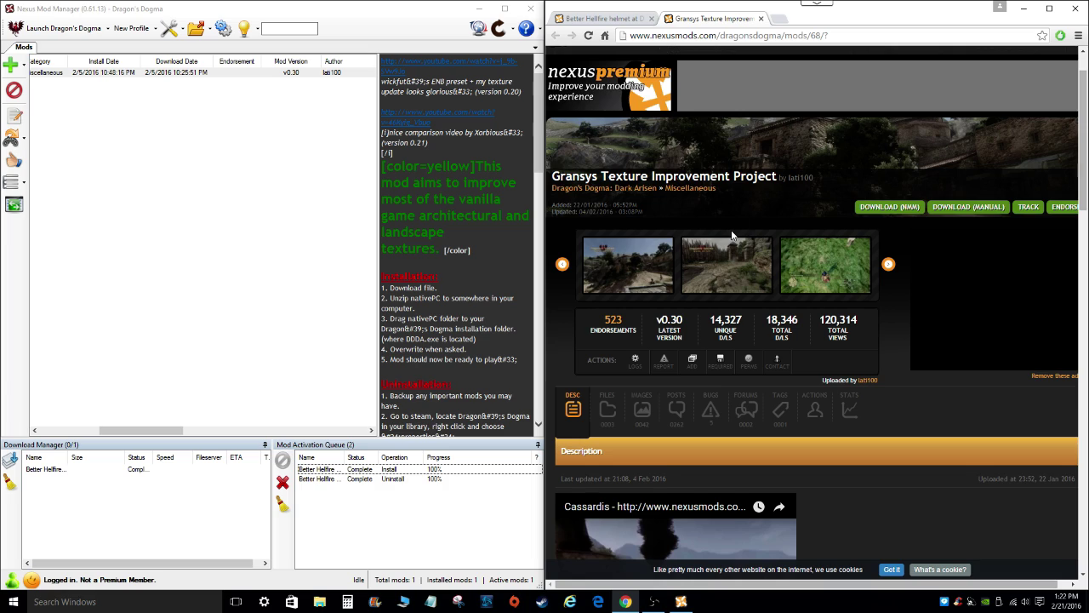
List the Gransys files: the 1,259,476kb v0.30 main file plus two older versions
scroll(732, 236, "down", 1)
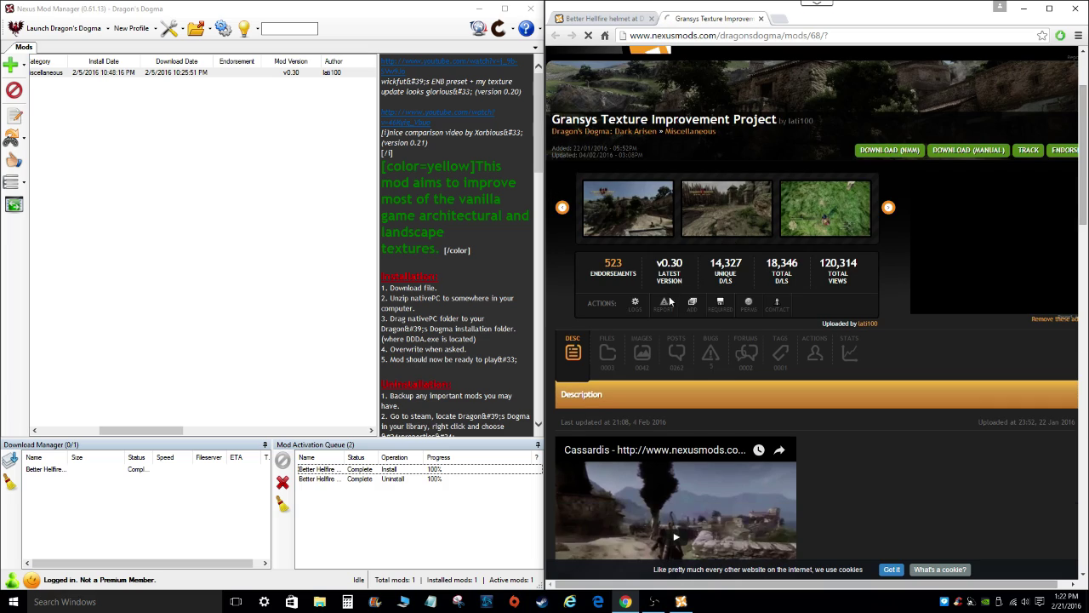
left_click(604, 355)
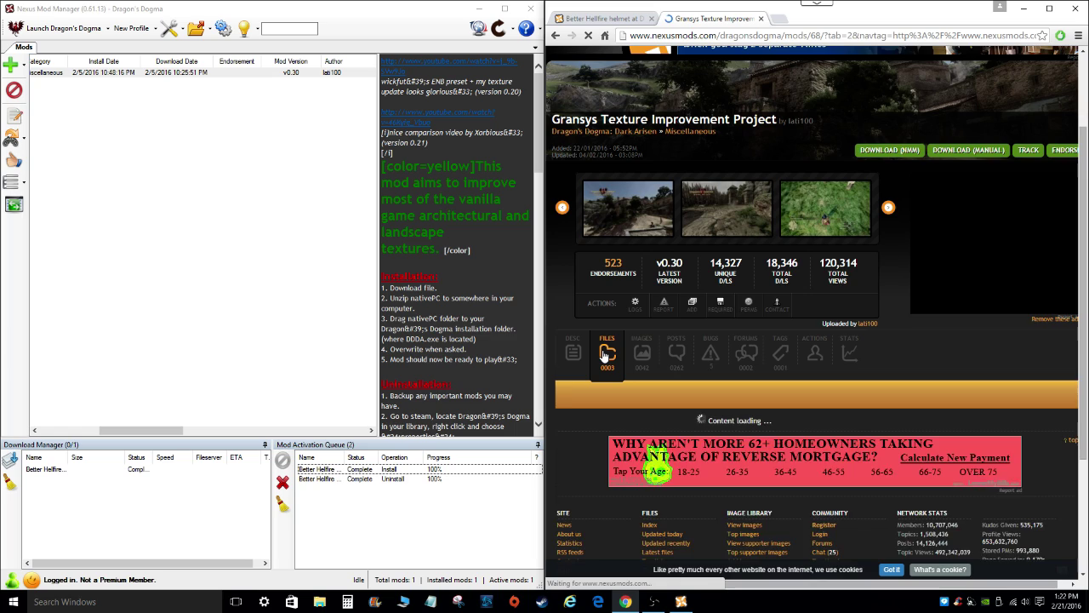
scroll(732, 340, "down", 2)
scroll(666, 389, "down", 2)
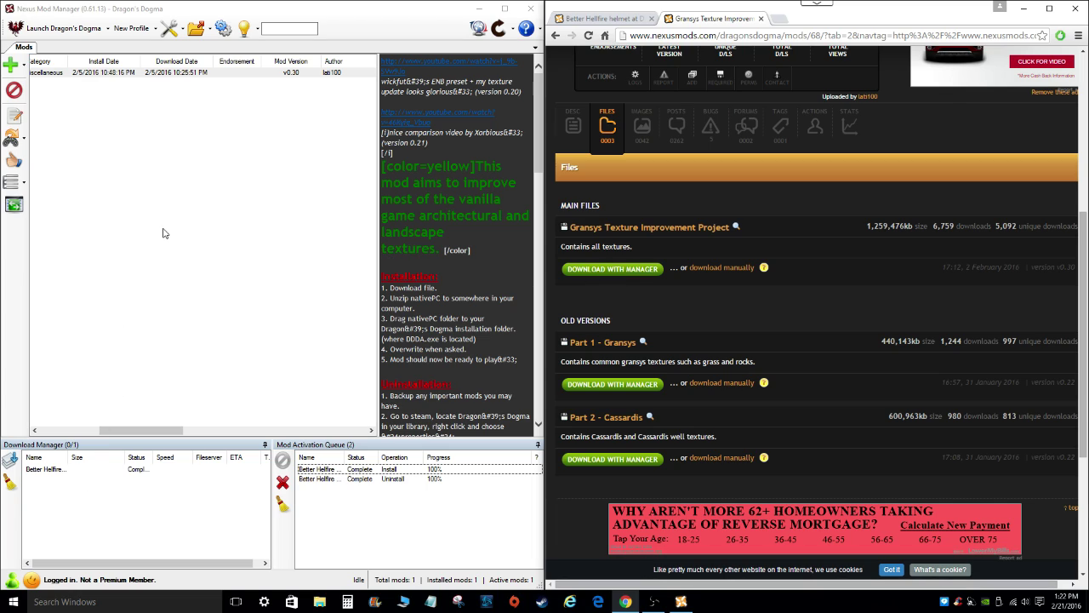
left_click(182, 259)
left_click_drag(149, 431, 43, 420)
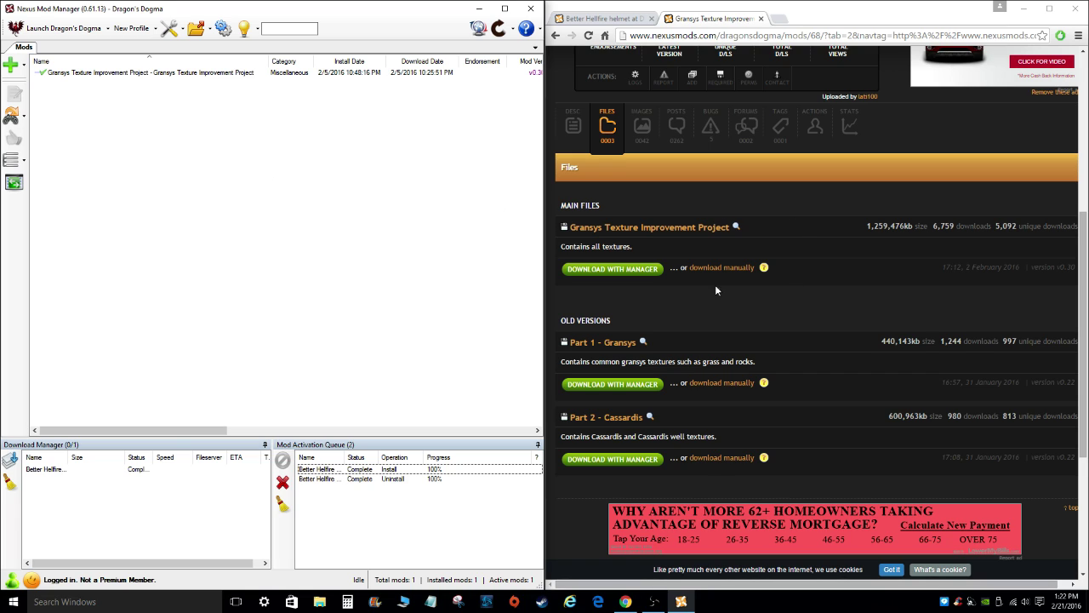
scroll(790, 275, "up", 2)
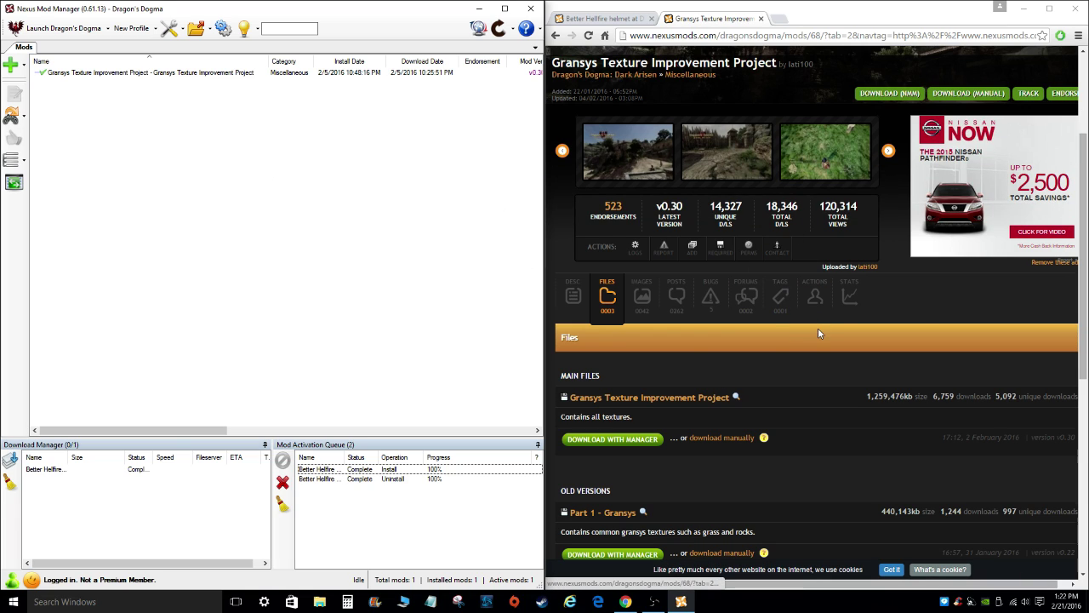
scroll(815, 330, "up", 1)
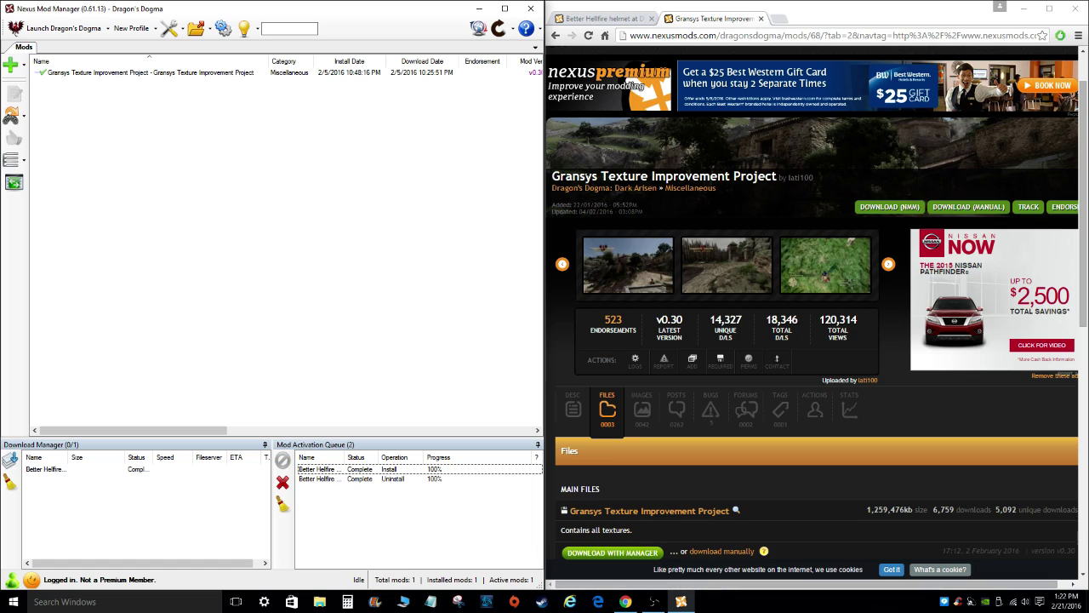
scroll(816, 303, "down", 1)
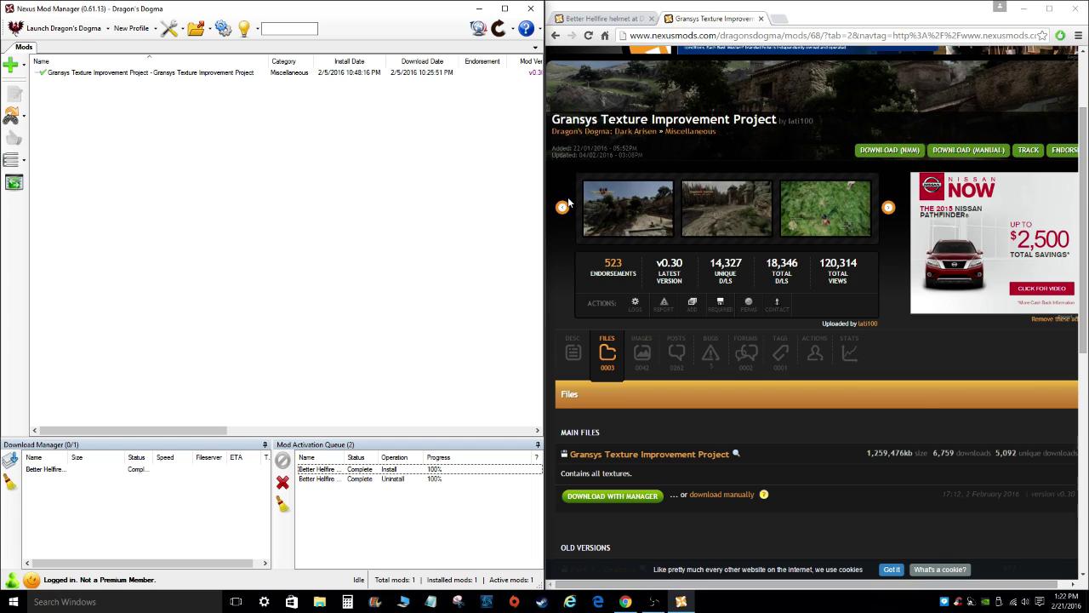
scroll(569, 202, "down", 1)
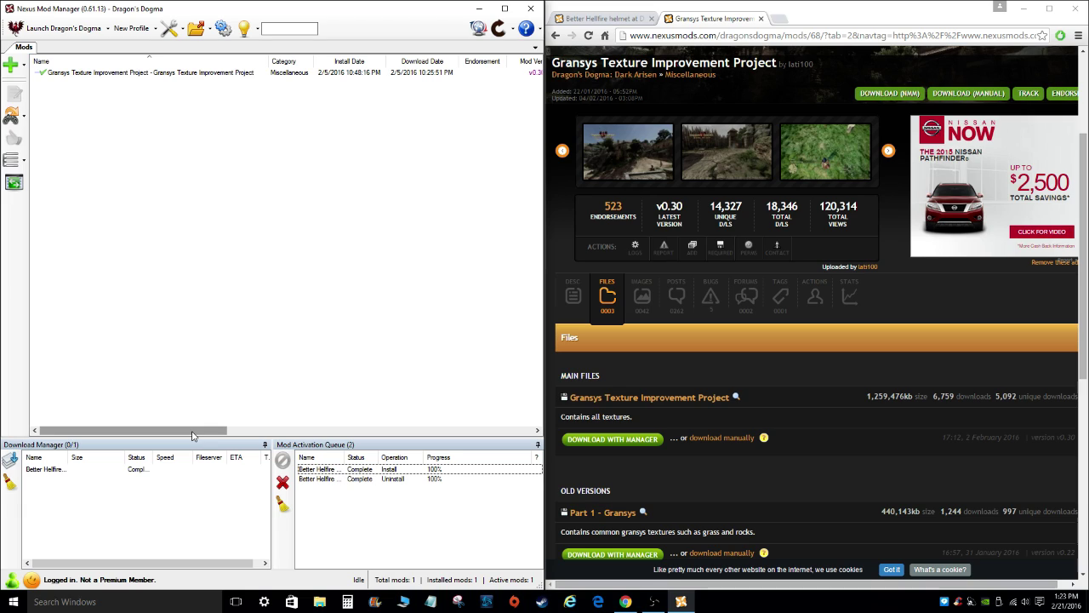
left_click_drag(193, 436, 192, 436)
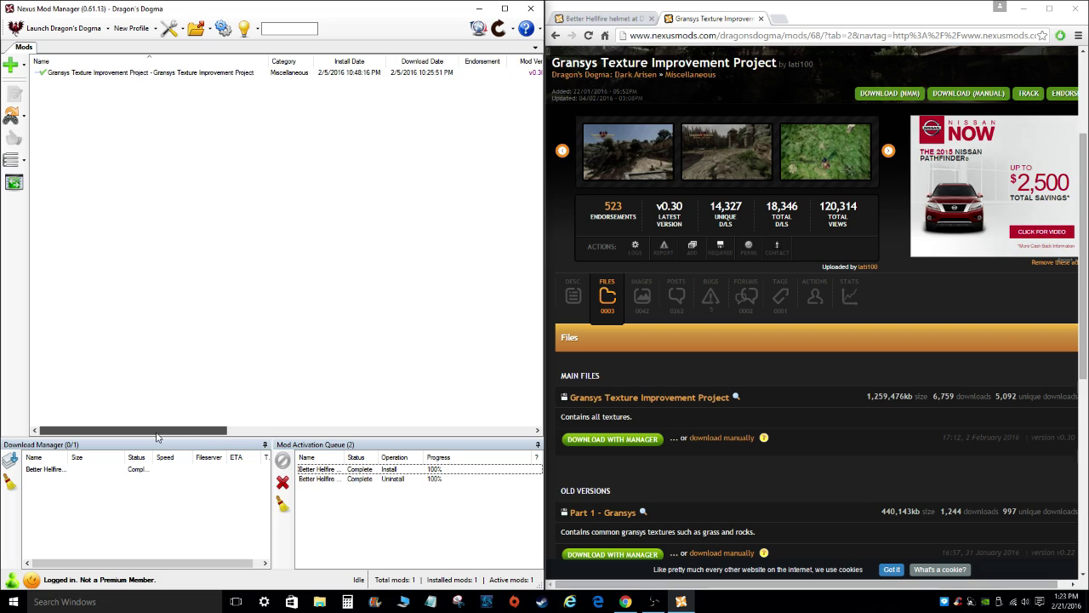
scroll(681, 464, "up", 3)
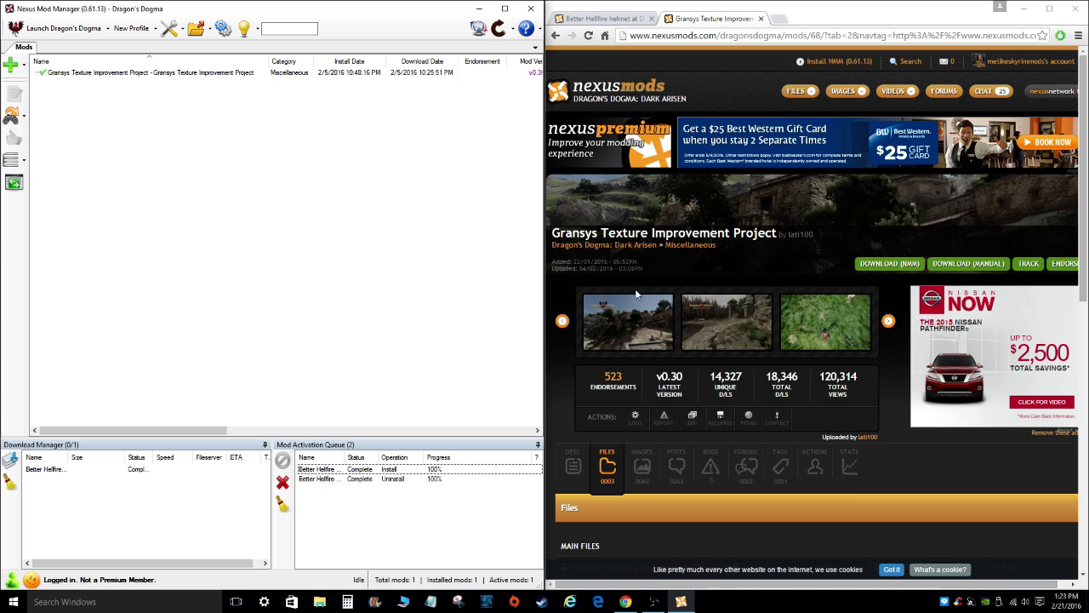
scroll(724, 318, "down", 1)
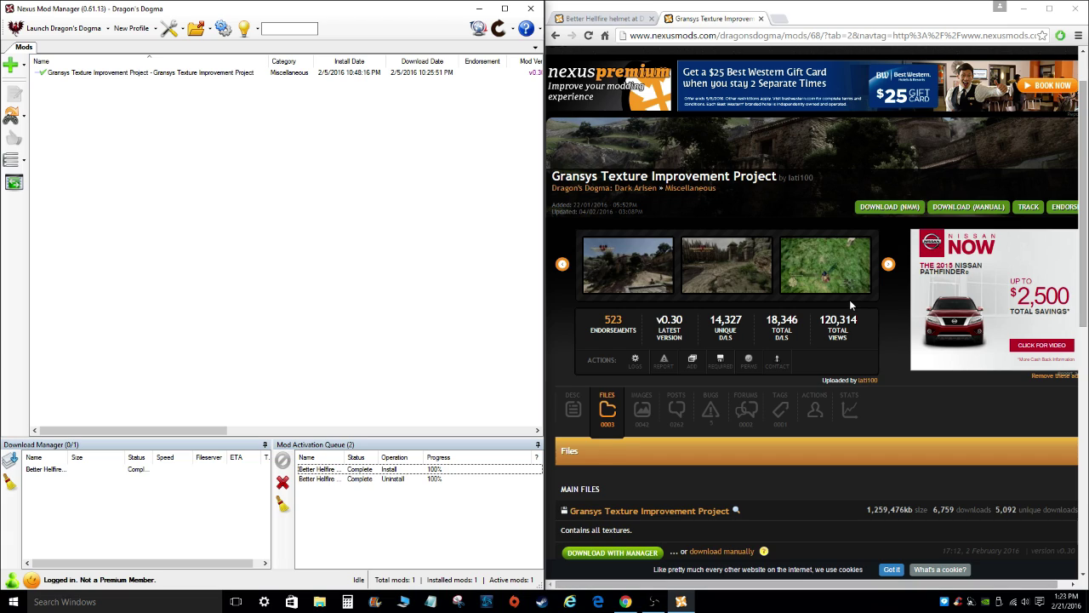
scroll(844, 364, "up", 1)
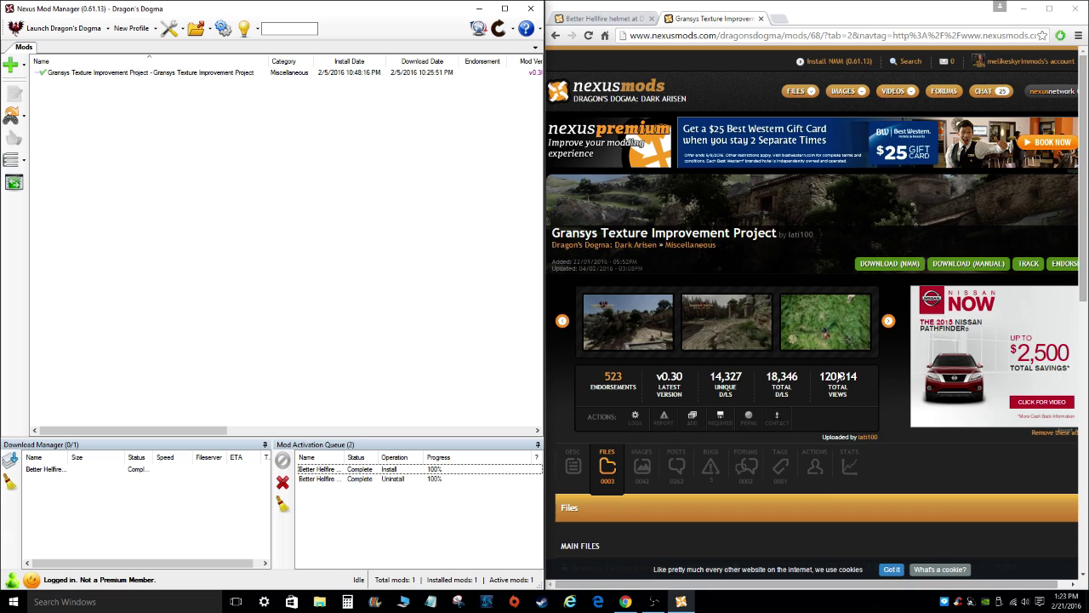
scroll(496, 292, "right", 1)
scroll(460, 304, "right", 1)
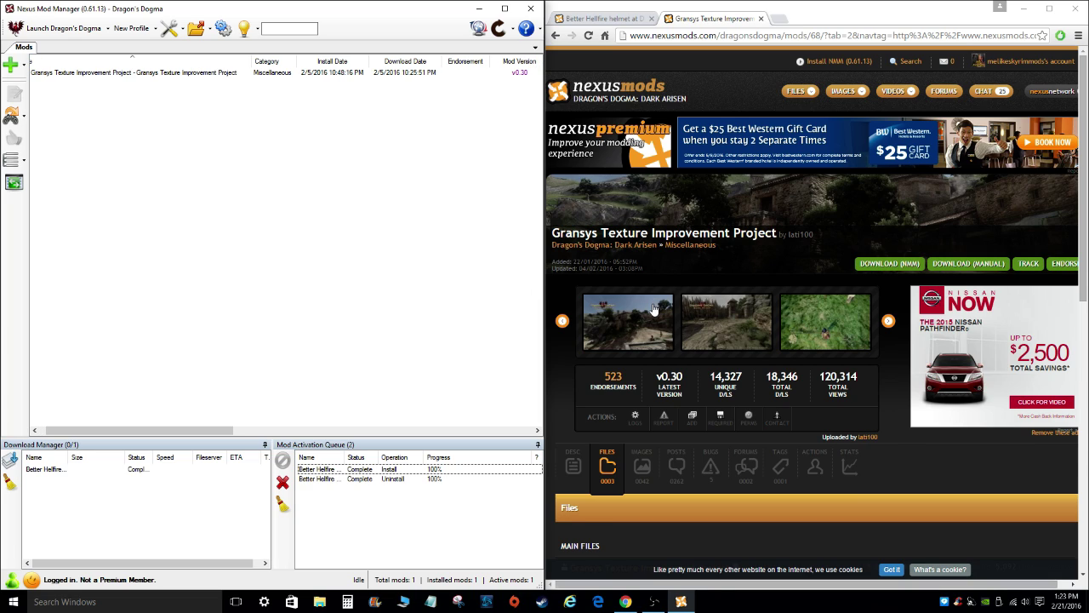
scroll(657, 302, "down", 1)
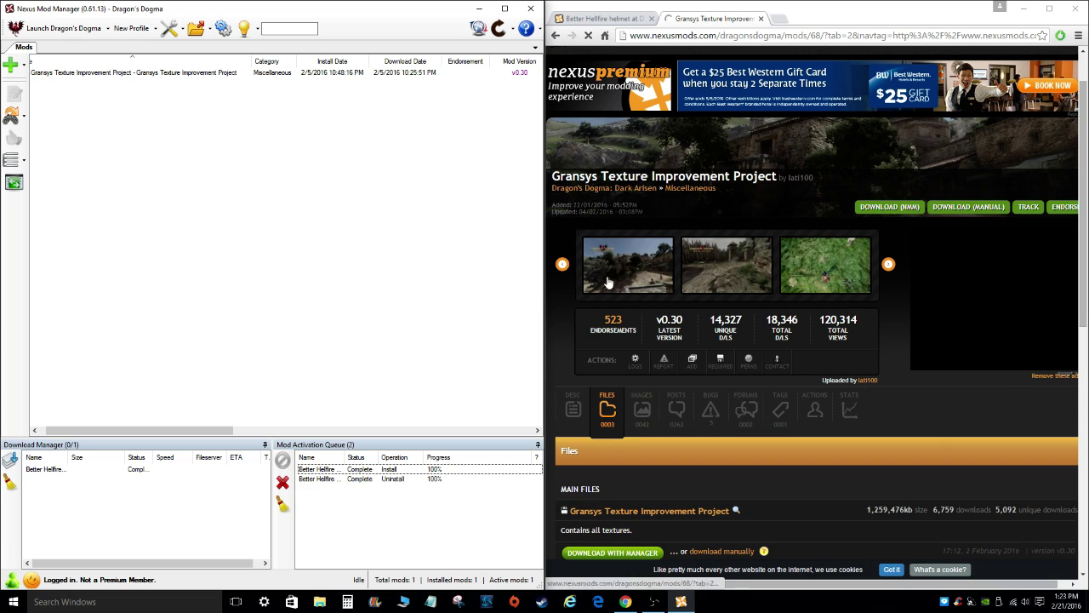